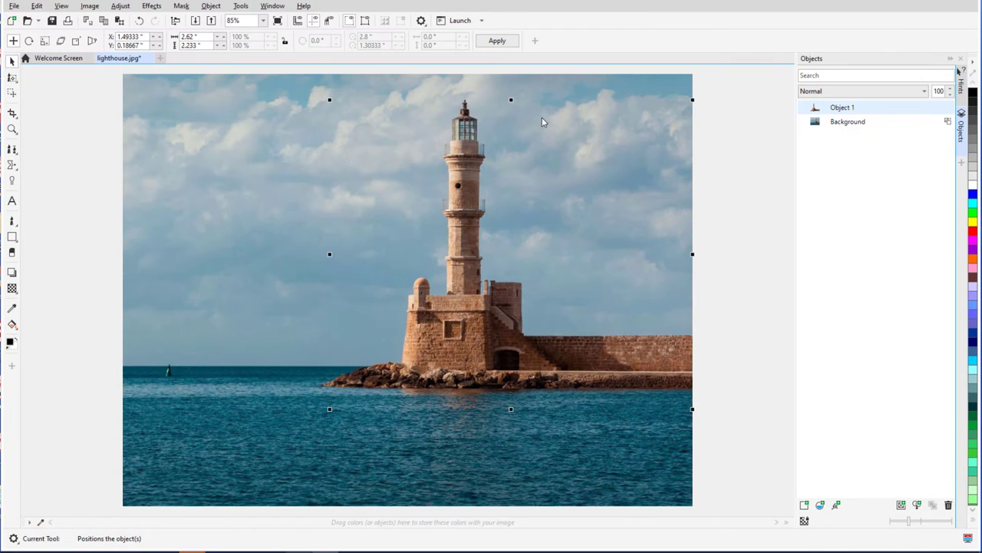
Flip the lighthouse copy below the pier, move it up and stretch it taller as a reflection
left_click_drag(510, 100, 511, 505)
left_click_drag(485, 440, 486, 405)
left_click_drag(510, 487, 510, 493)
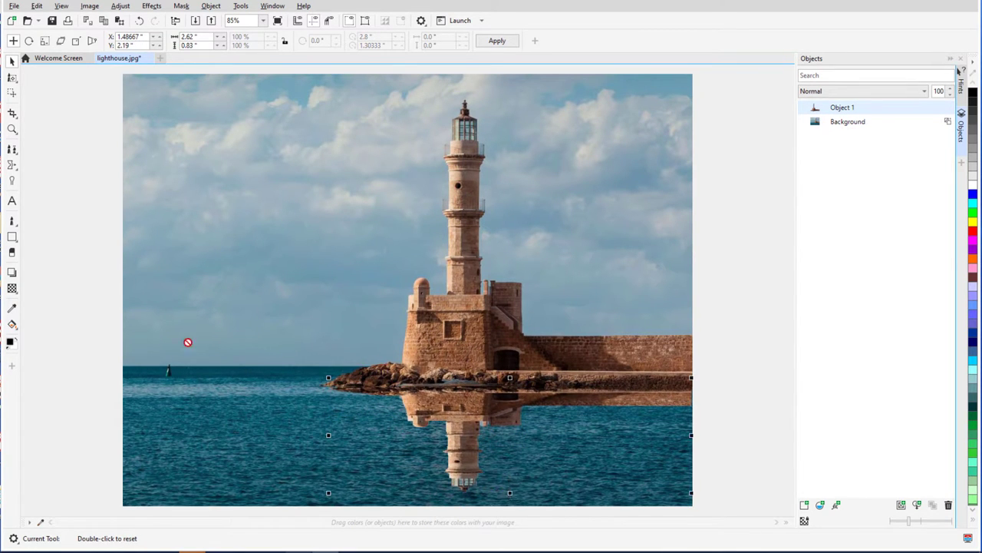
Give the reflection a linear fountain transparency fading out below the pier, then deselect it
left_click(11, 288)
left_click(45, 40)
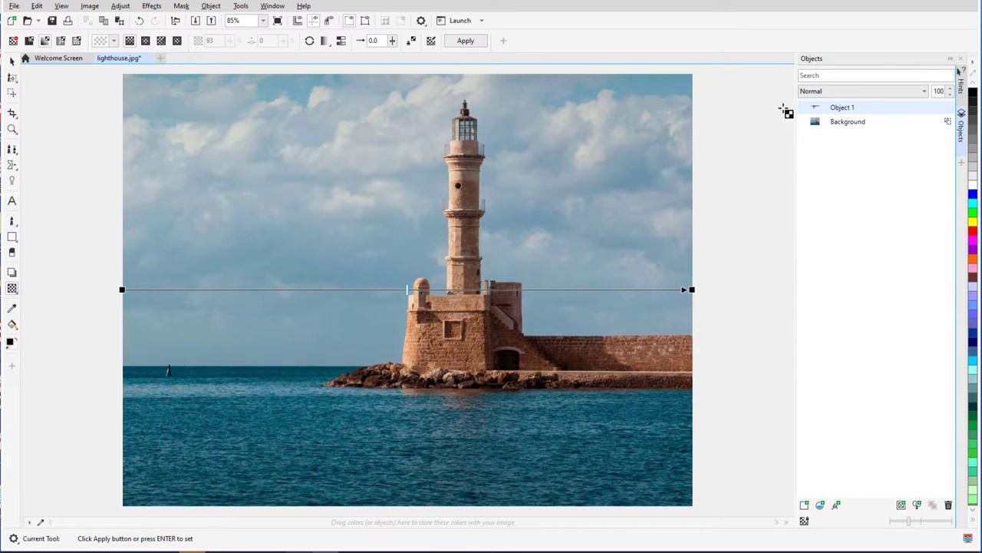
left_click_drag(692, 290, 474, 499)
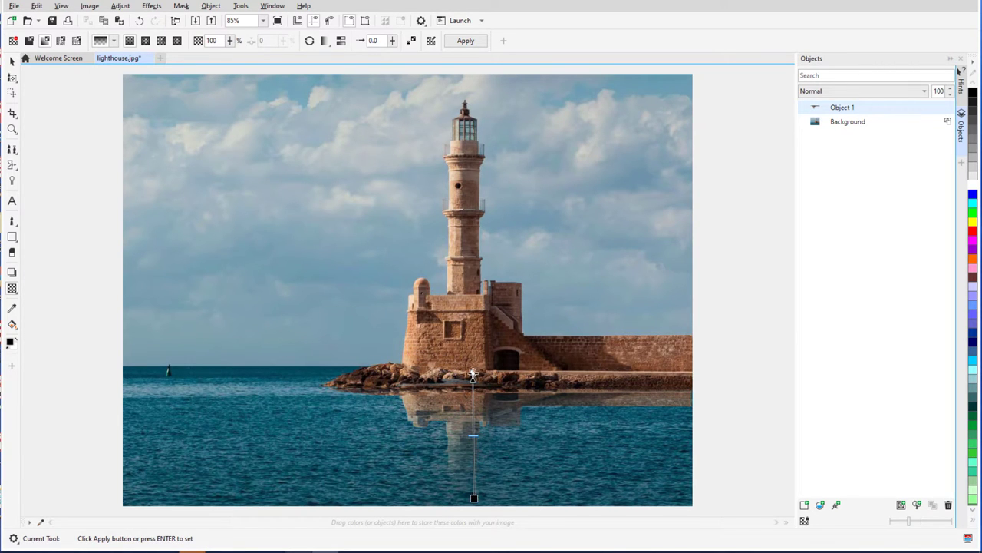
left_click_drag(473, 374, 473, 352)
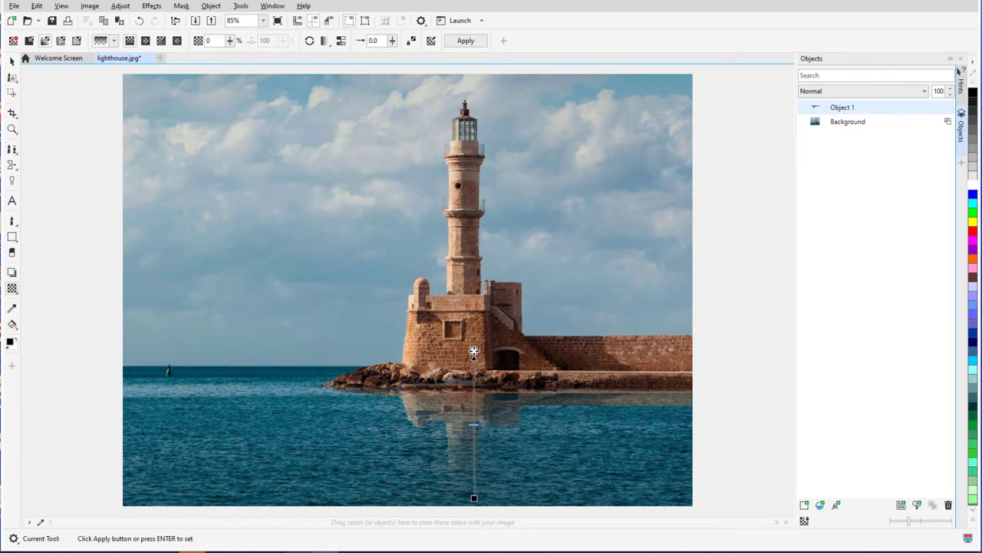
left_click(12, 60)
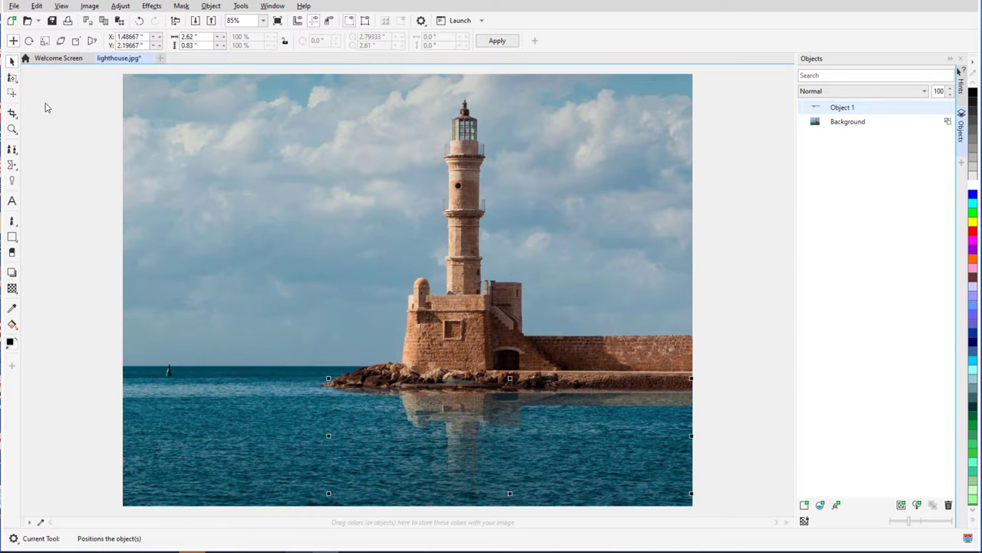
left_click(45, 107)
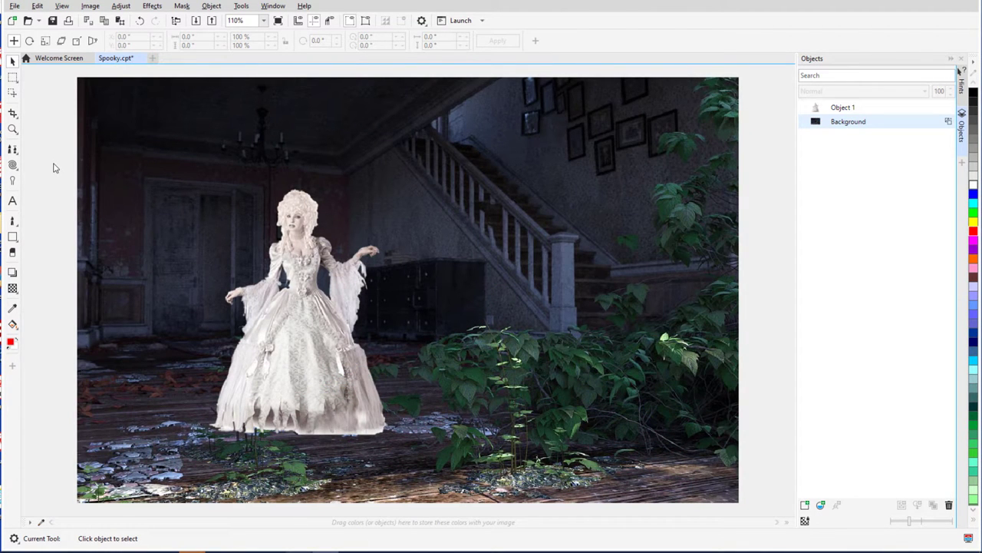
Select the ghost lady (Object 1) and choose the Object Transparency tool from the flyout
left_click(312, 375)
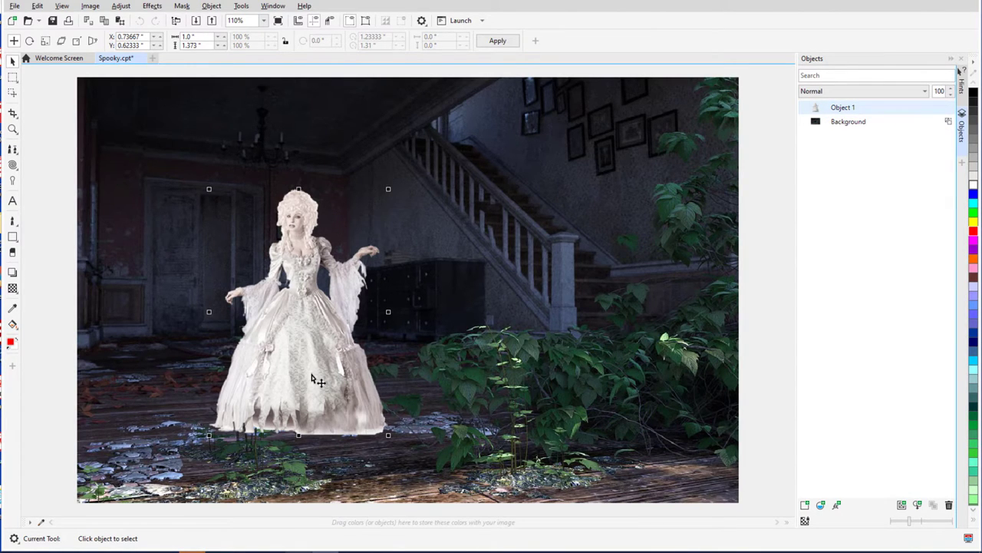
left_click(12, 289)
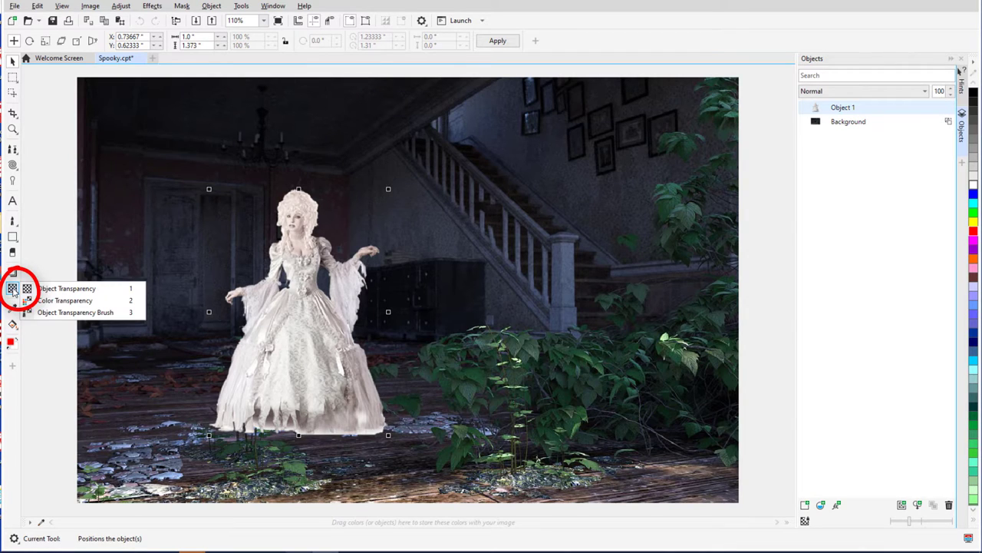
left_click(103, 291)
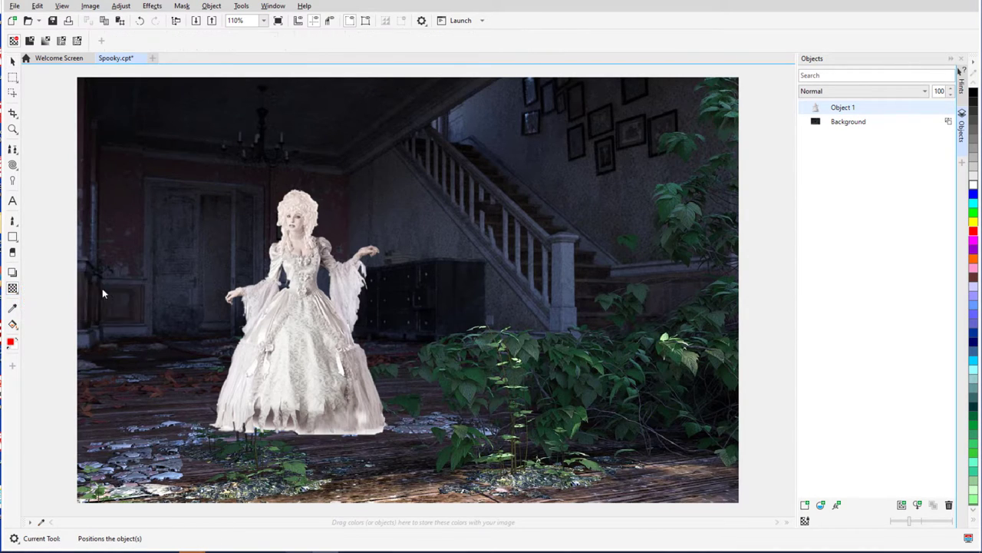
Apply a uniform transparency of 67 to the ghost lady as an editable clip mask
left_click(30, 40)
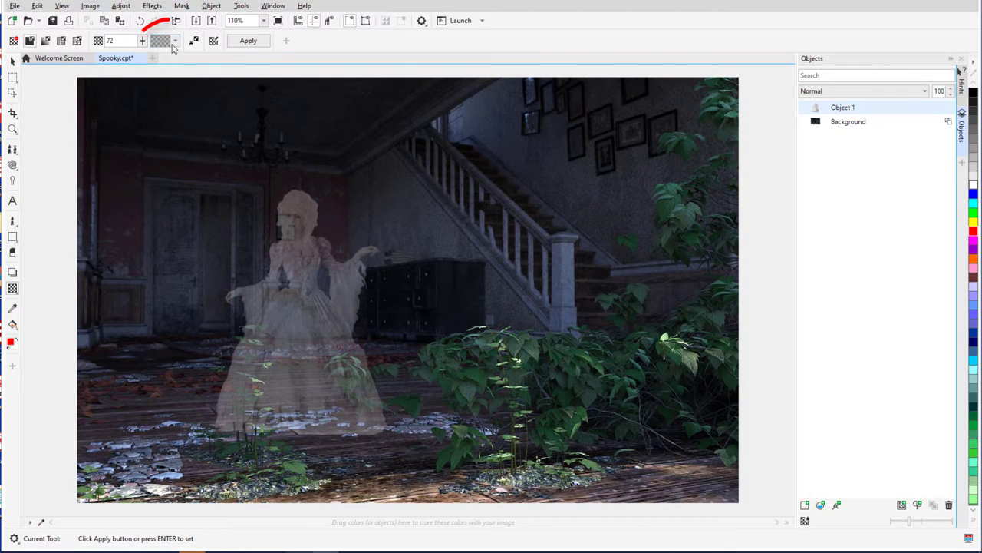
left_click(176, 42)
left_click(261, 113)
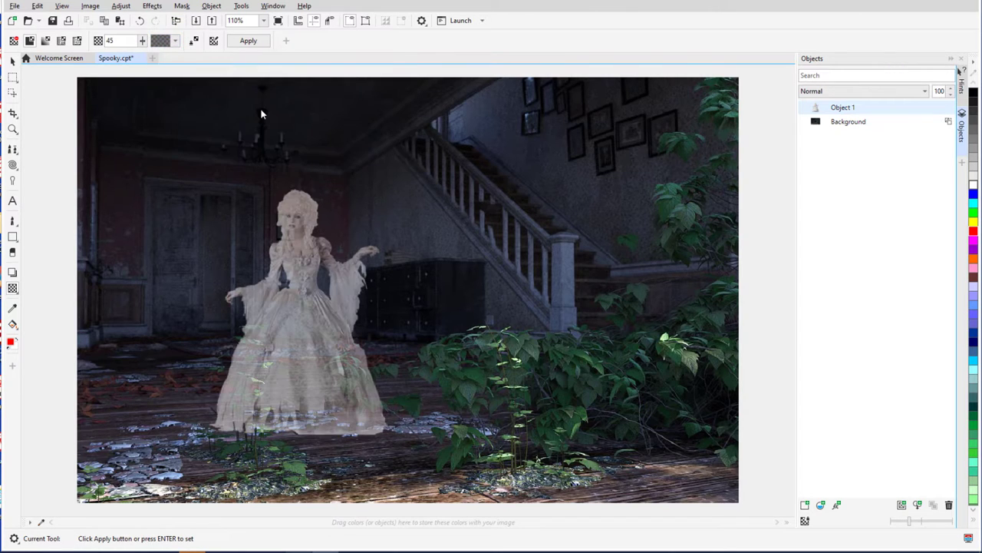
left_click(141, 42)
left_click_drag(140, 58, 164, 58)
left_click(142, 42)
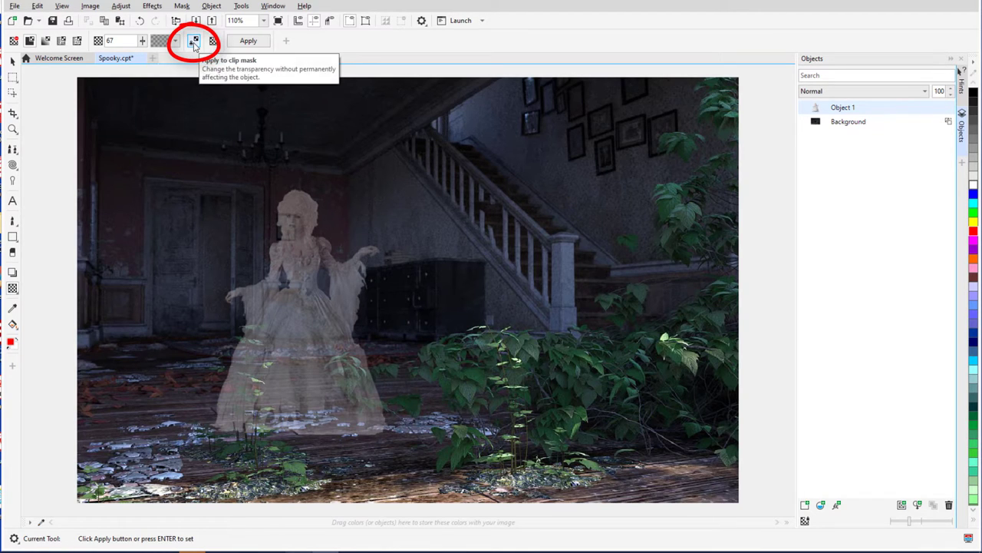
left_click(194, 42)
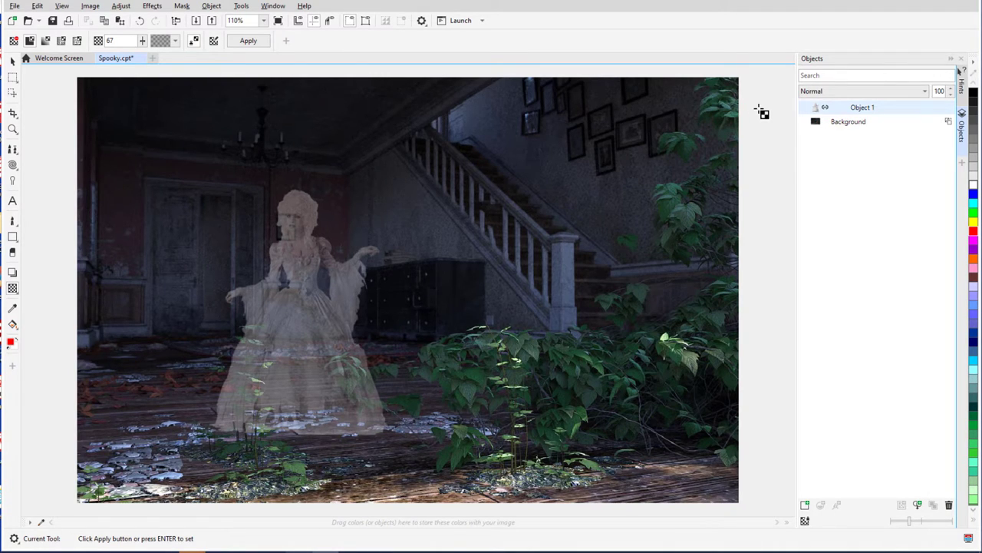
Remove the ghost object's clip mask with Clip Mask > Remove
left_click(863, 111)
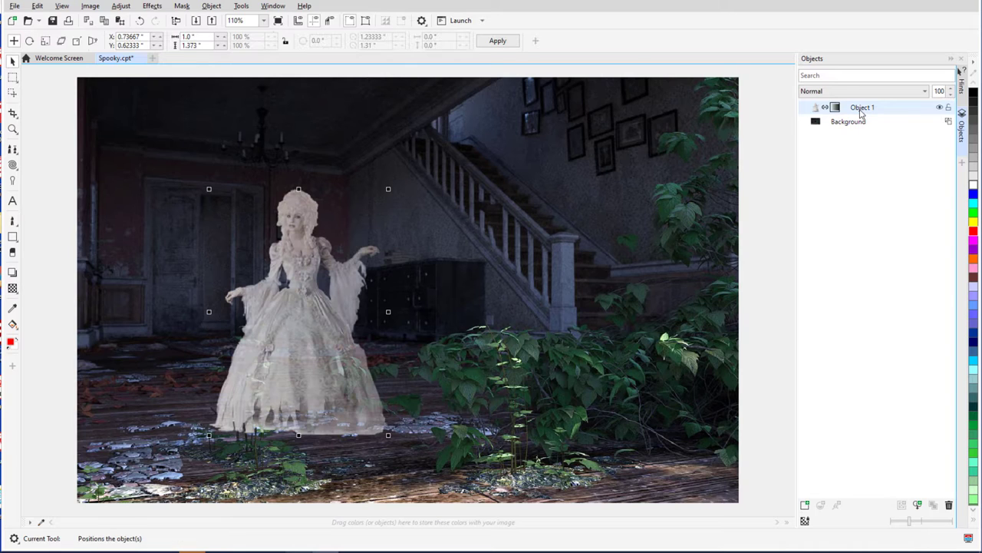
right_click(861, 112)
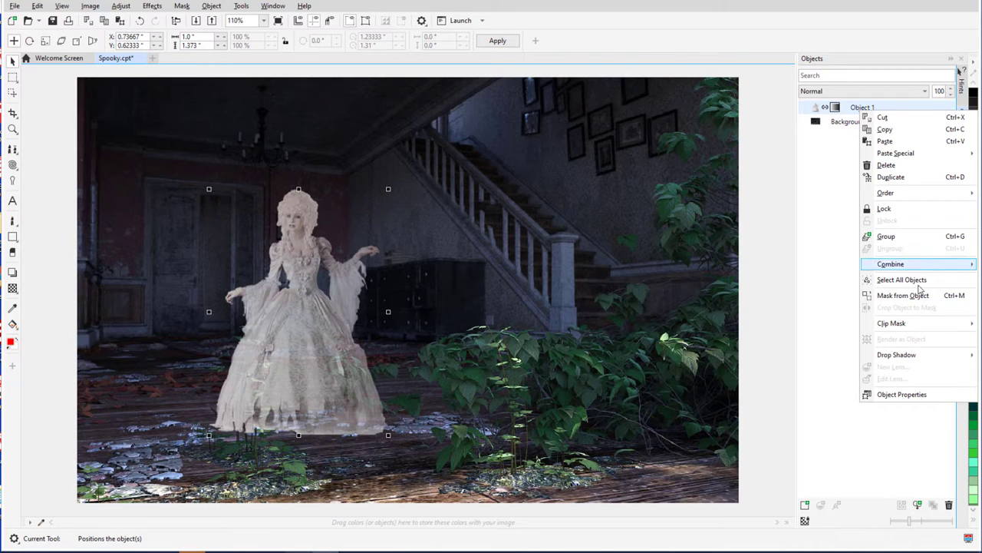
mouse_move(921, 324)
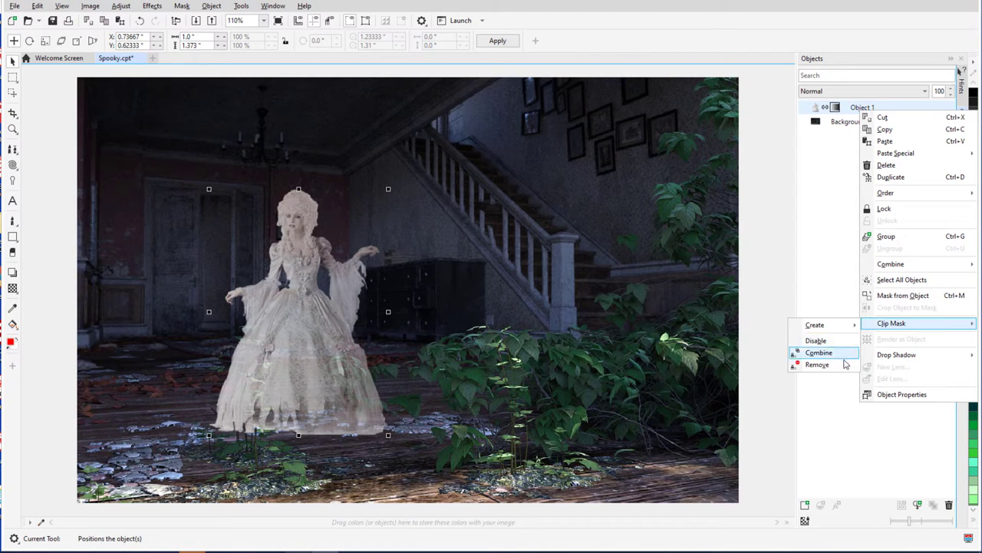
left_click(802, 364)
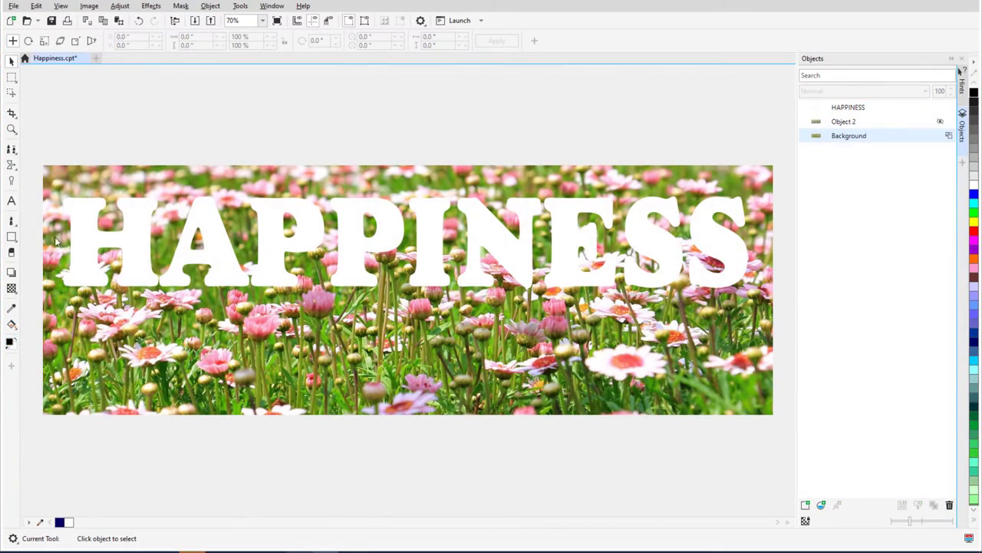
Give the HAPPINESS text a fountain transparency with its start node at 0 transparency
left_click(85, 246)
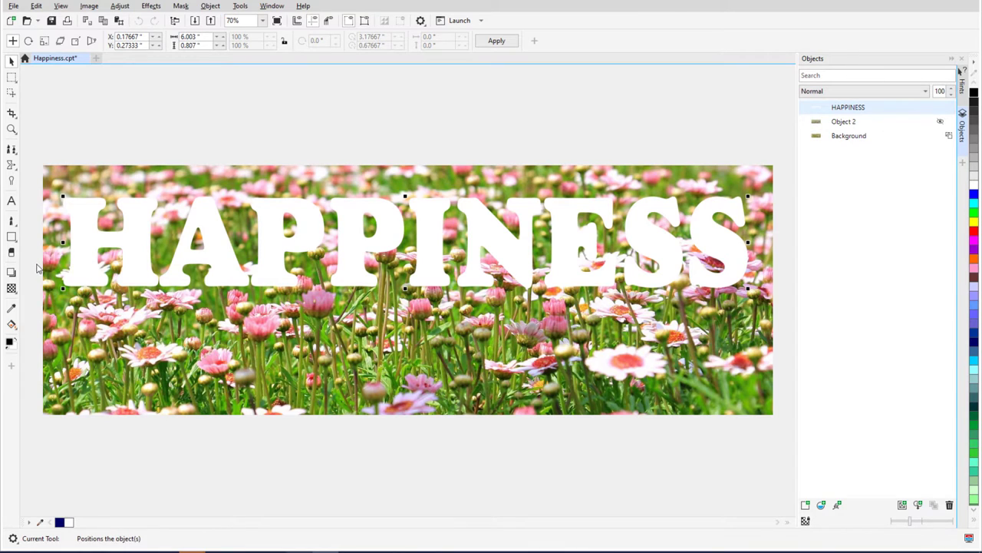
left_click(11, 289)
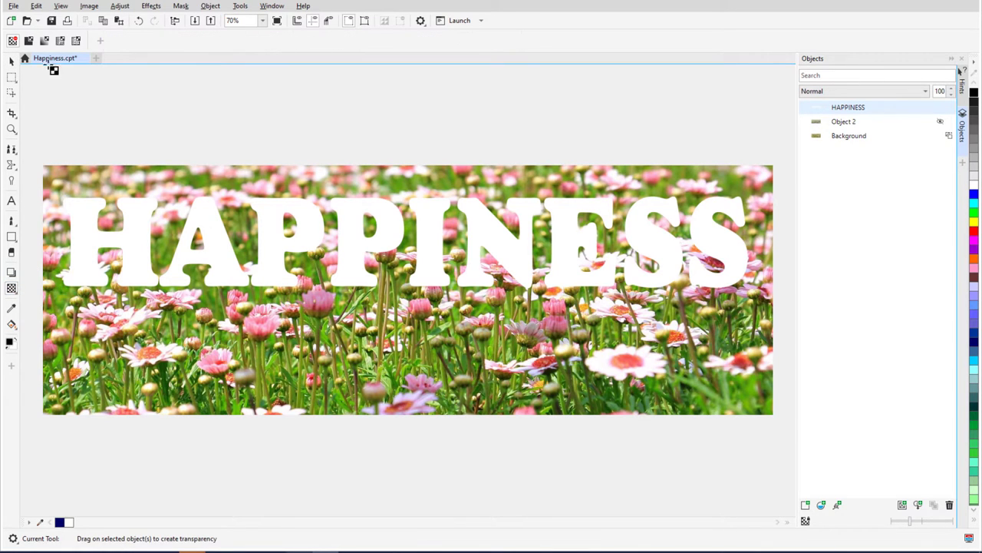
left_click(44, 40)
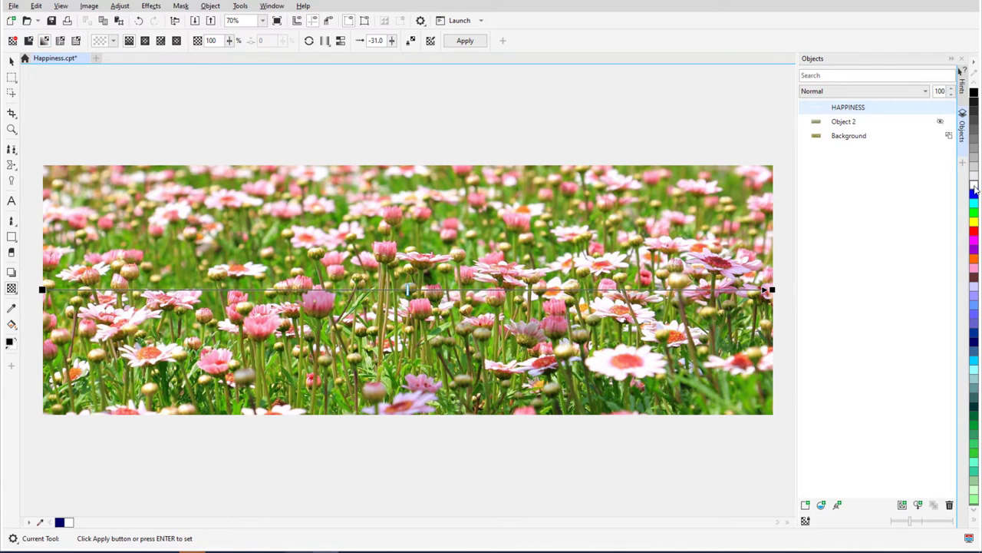
left_click(43, 291)
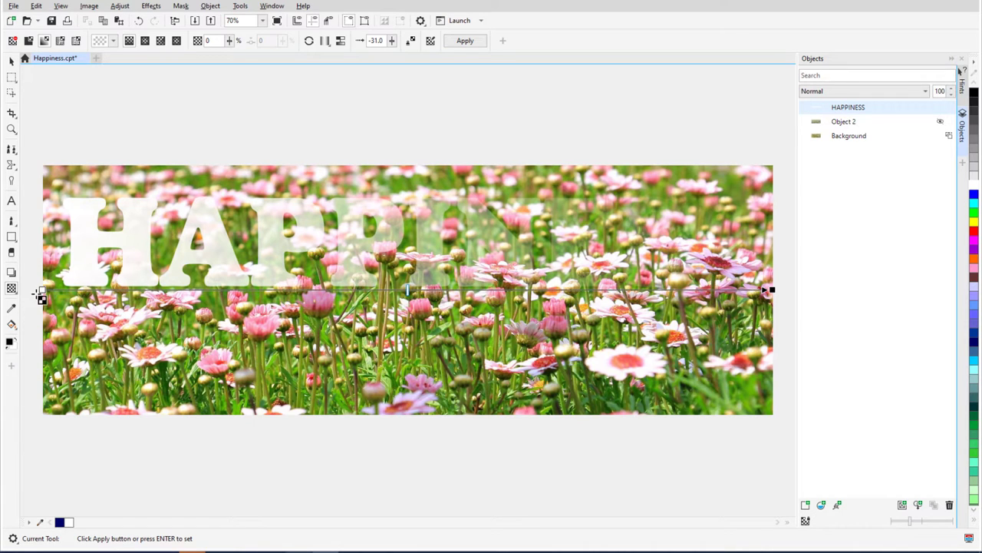
Redraw the HAPPINESS fountain transparency as a top-to-bottom fade over the letters
left_click_drag(43, 290, 369, 182)
left_click_drag(772, 289, 369, 334)
left_click_drag(369, 181, 365, 201)
left_click_drag(369, 334, 369, 366)
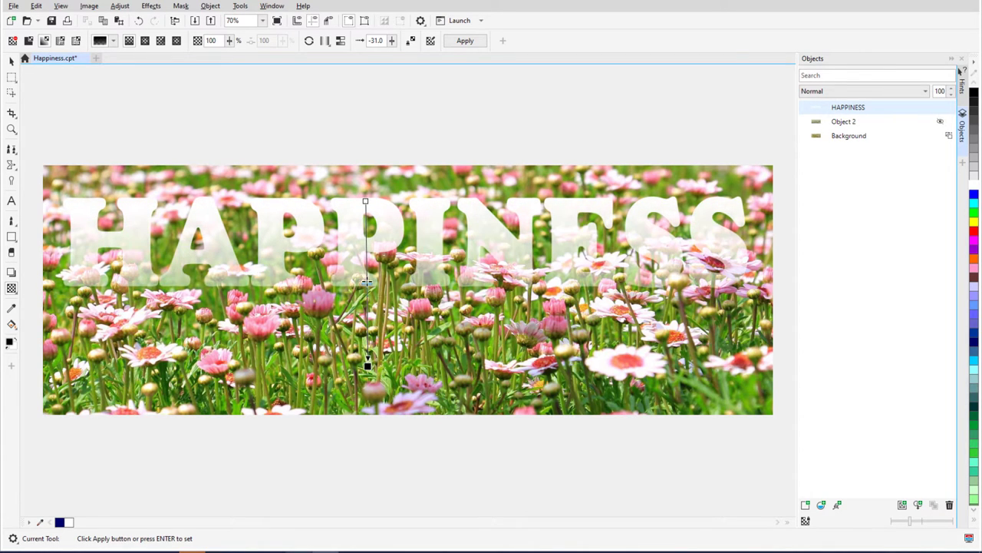
mouse_move(366, 283)
left_mouse_down()
mouse_move(368, 315)
mouse_move(368, 294)
left_mouse_up()
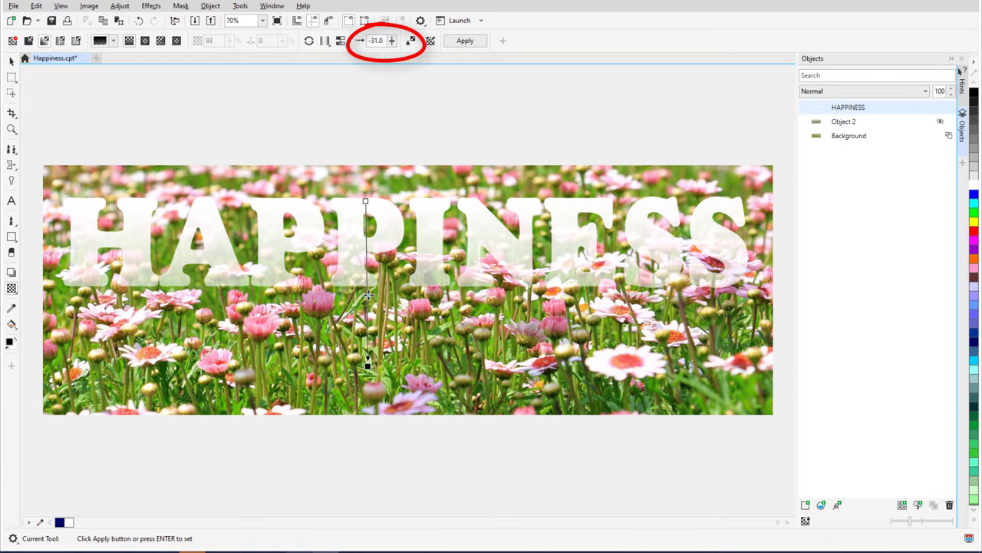
mouse_move(366, 136)
left_mouse_down()
mouse_move(368, 368)
mouse_move(368, 284)
left_mouse_up()
Set the fade to Repeat and Mirror and lay a horizontal gradient across the text
left_click(325, 41)
left_click(405, 68)
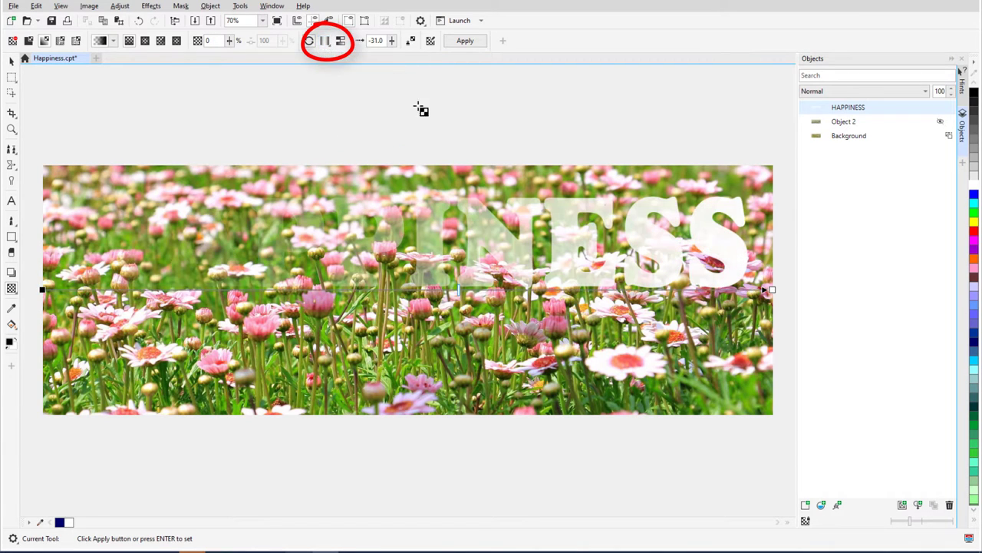
left_click_drag(772, 290, 46, 290)
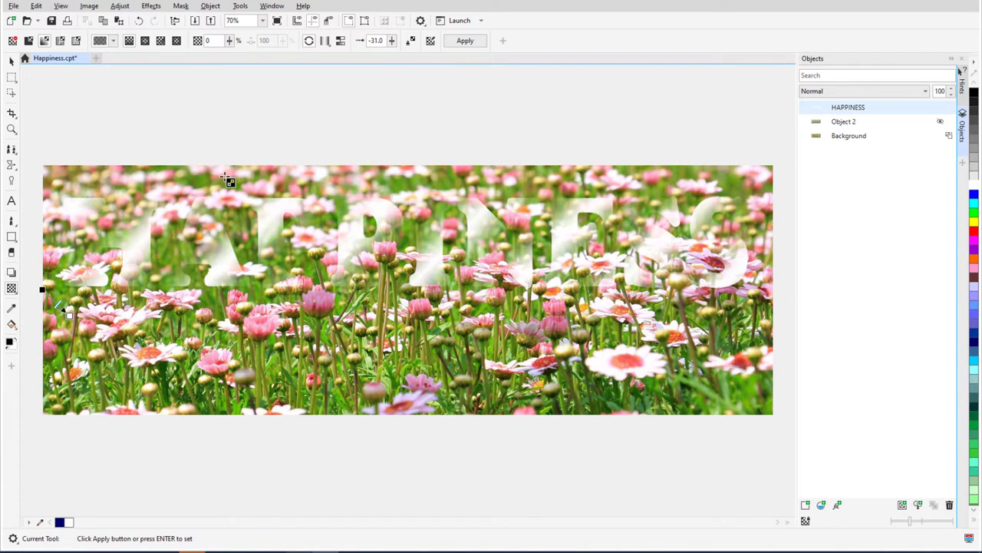
Lower the rotation angle in Edit Transparency, then clear HAPPINESS's transparency with No Transparency
left_click(430, 42)
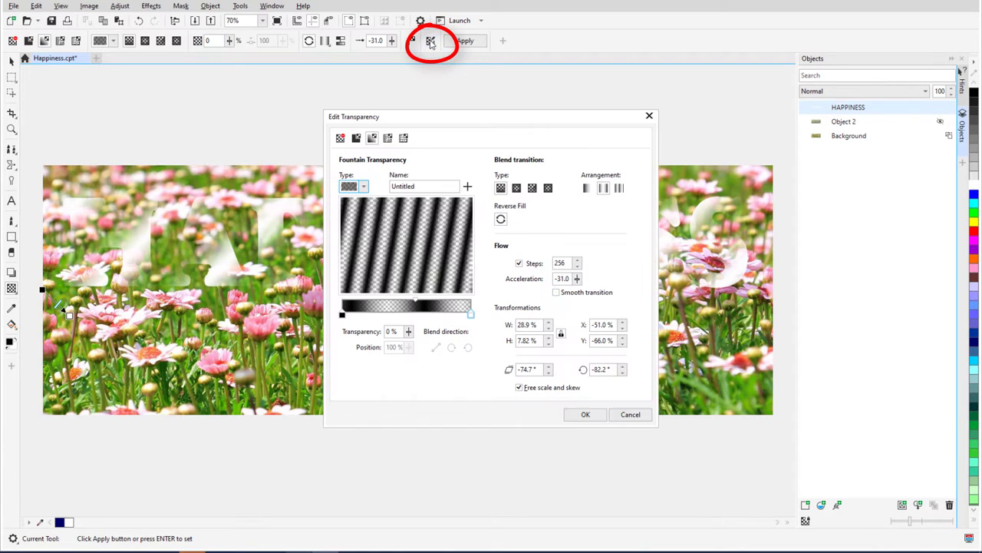
left_click(622, 373)
left_click(622, 373)
left_click(622, 373)
left_click(623, 373)
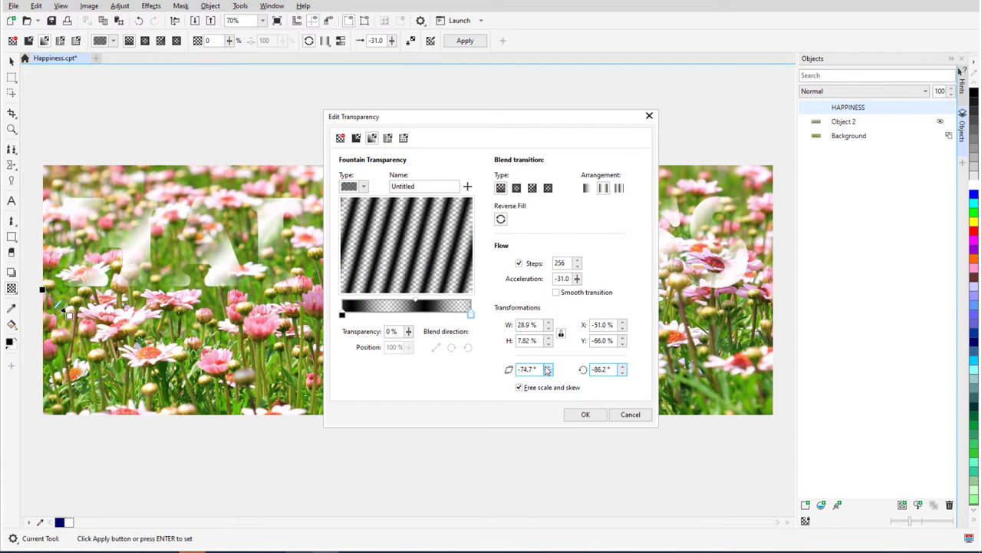
left_click(585, 414)
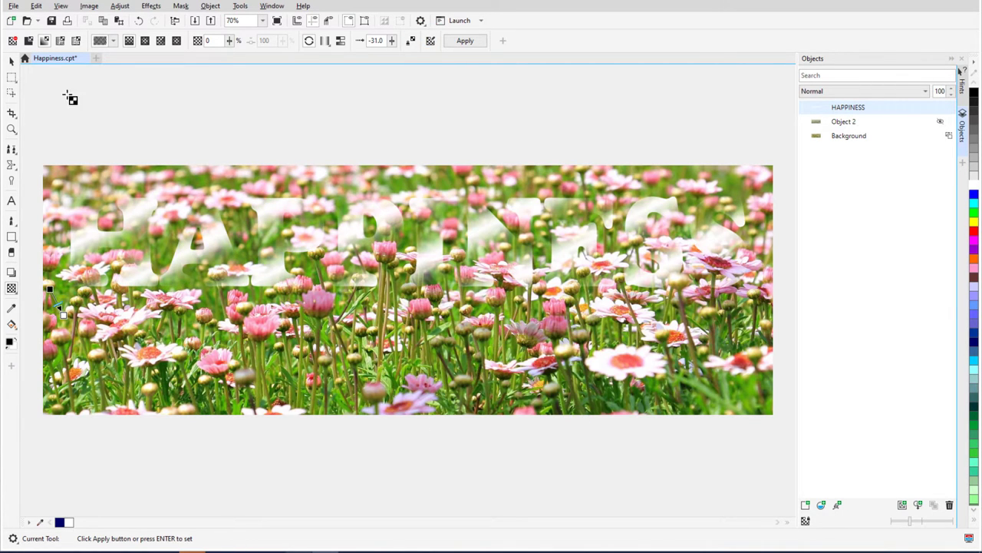
left_click(12, 40)
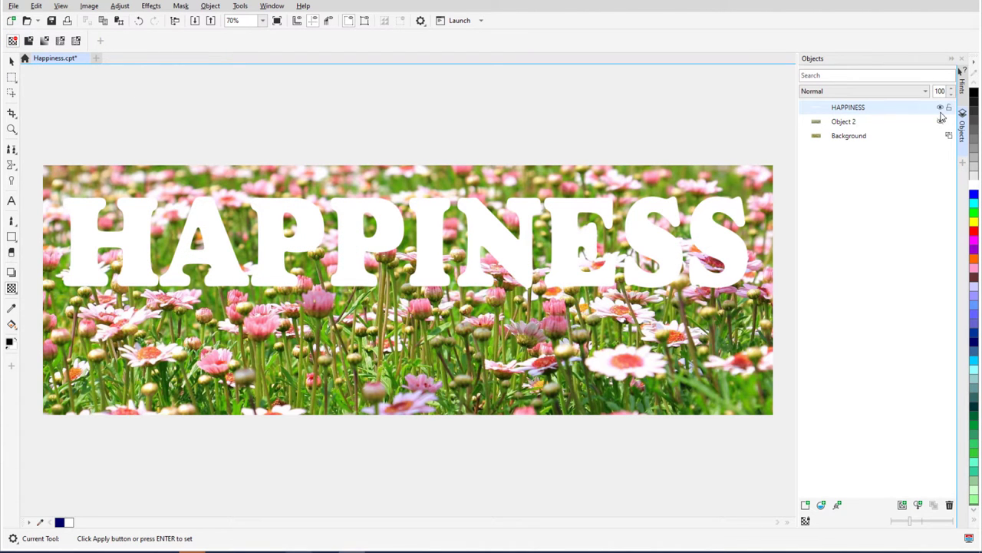
Give Object 2 an elliptical fountain transparency, flattening the ellipse to fit the image
left_click(836, 123)
left_click(837, 122)
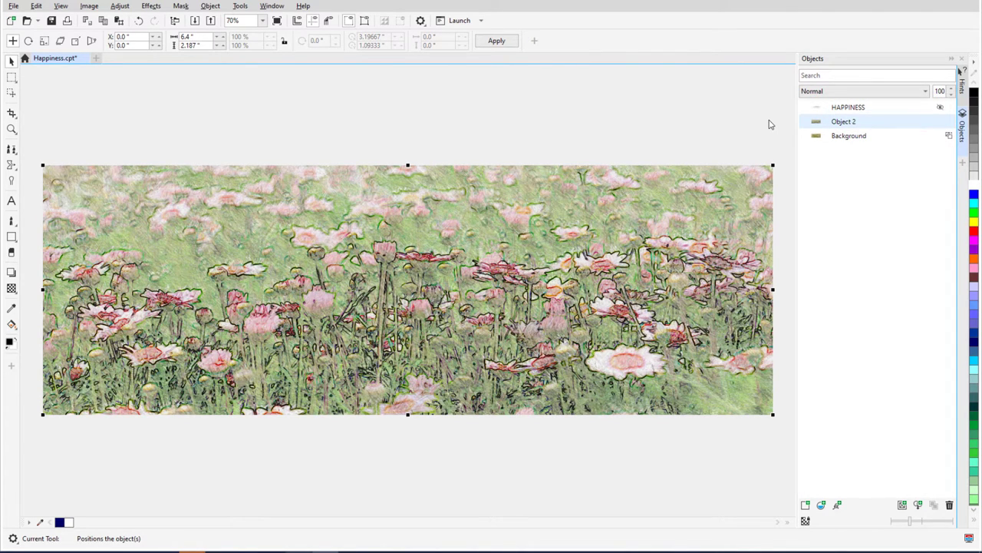
left_click(11, 287)
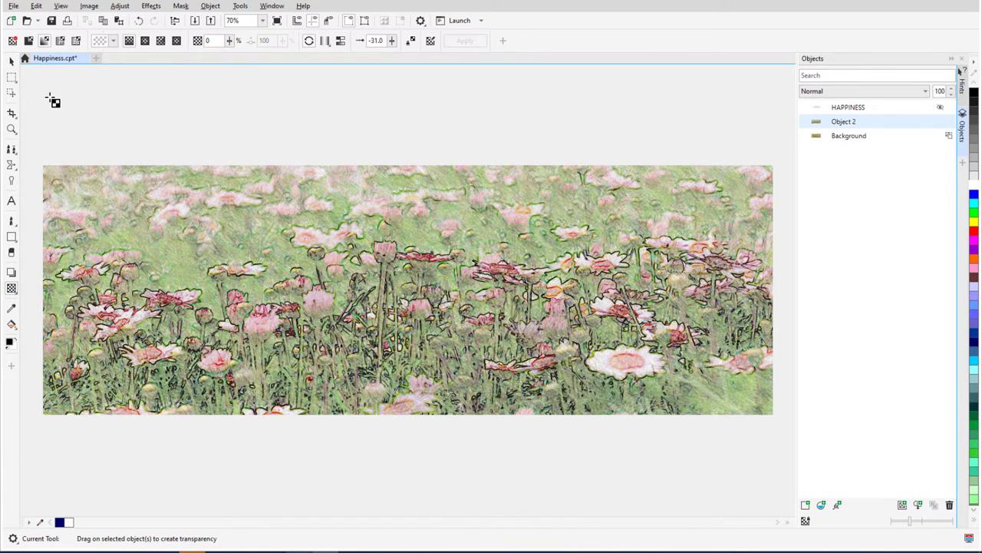
left_click(45, 40)
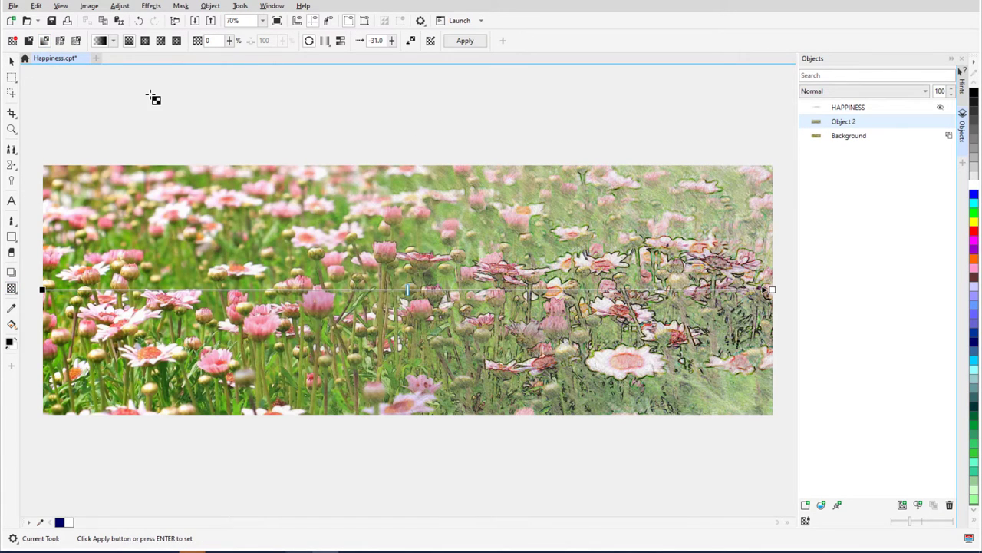
left_click(145, 41)
key("F3")
key("F3")
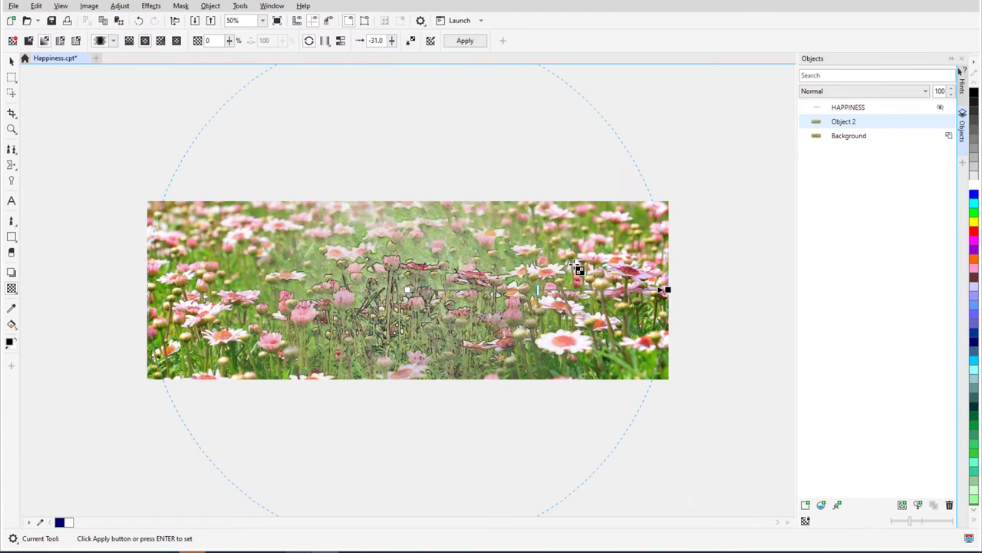
left_click_drag(406, 463, 405, 334)
scroll(396, 310, "up", 2)
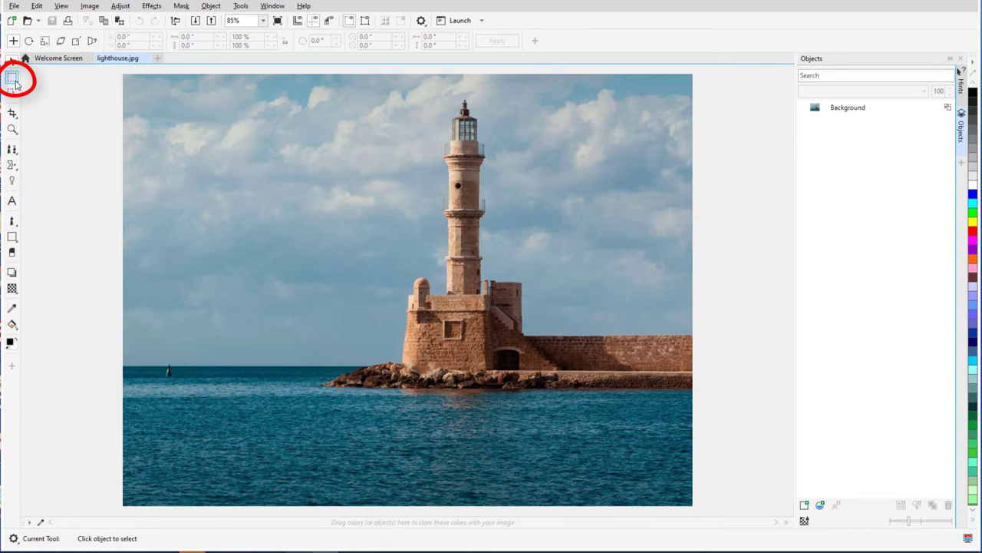
Mask the lighthouse and pier with Smart Selection Mask and copy them into an object via Copy from Mask
left_click(16, 82)
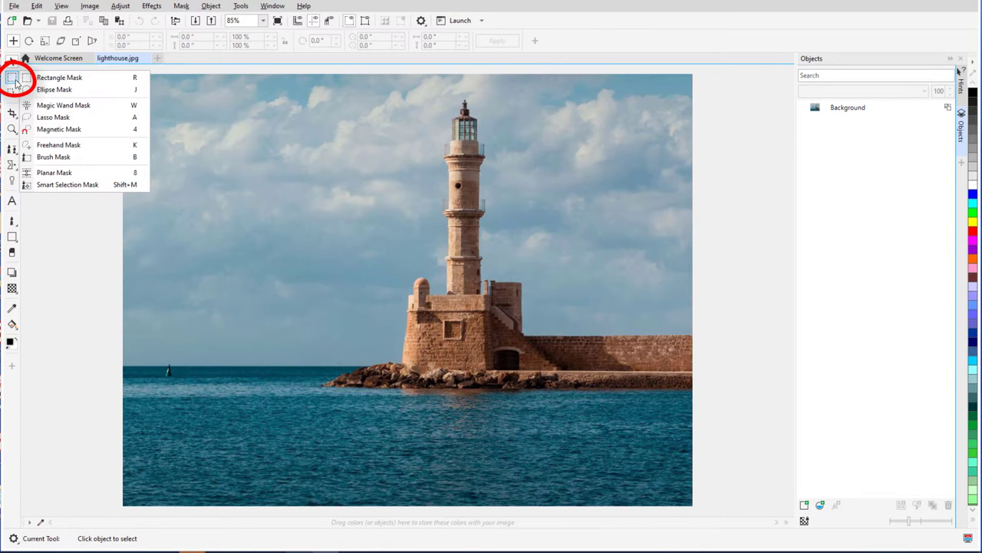
left_click(103, 188)
mouse_move(376, 376)
left_mouse_down()
mouse_move(658, 368)
mouse_move(504, 309)
mouse_move(466, 264)
mouse_move(464, 111)
left_mouse_up()
left_click(212, 5)
mouse_move(278, 21)
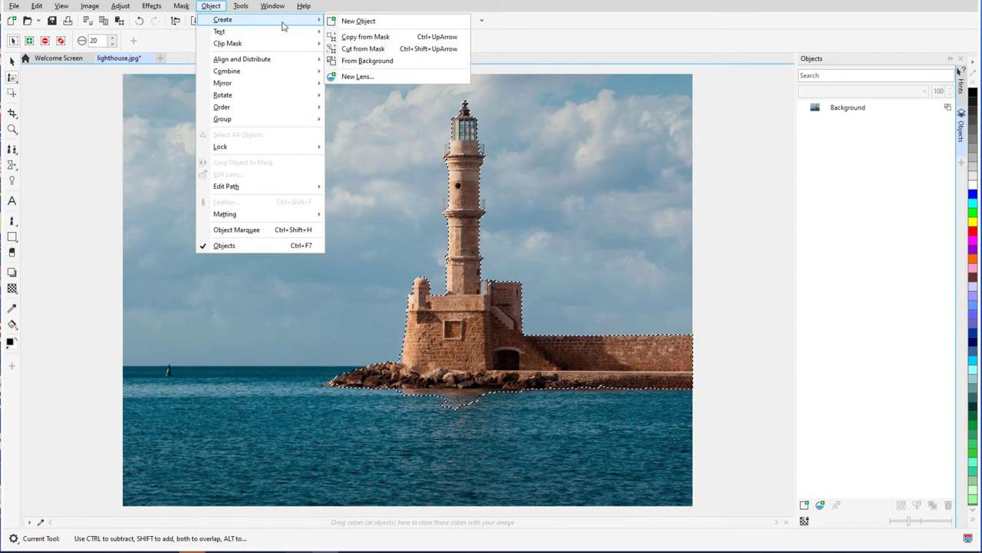
left_click(406, 37)
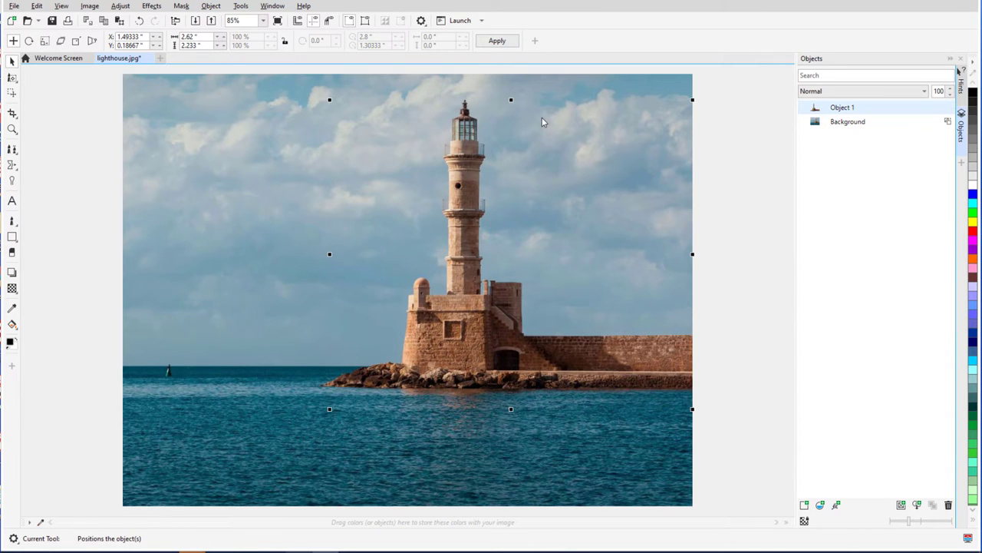
Flip Object 1 upside down, move it under the rocks and stretch it downward
left_click_drag(510, 98, 511, 505)
left_click_drag(486, 440, 486, 406)
left_click_drag(502, 469, 510, 493)
Apply a fountain transparency to the reflection, adjust its start and end, then deselect it
left_click(13, 288)
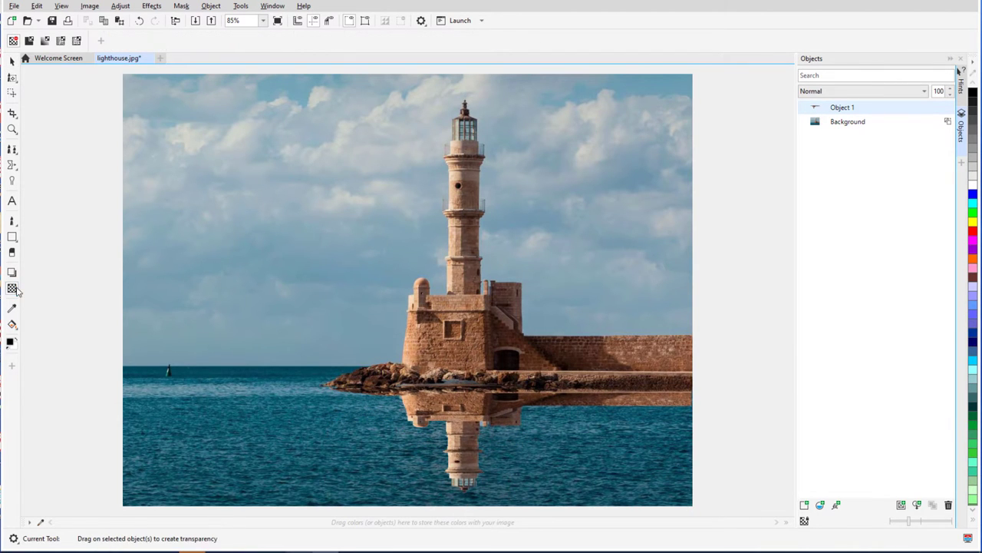
left_click(44, 41)
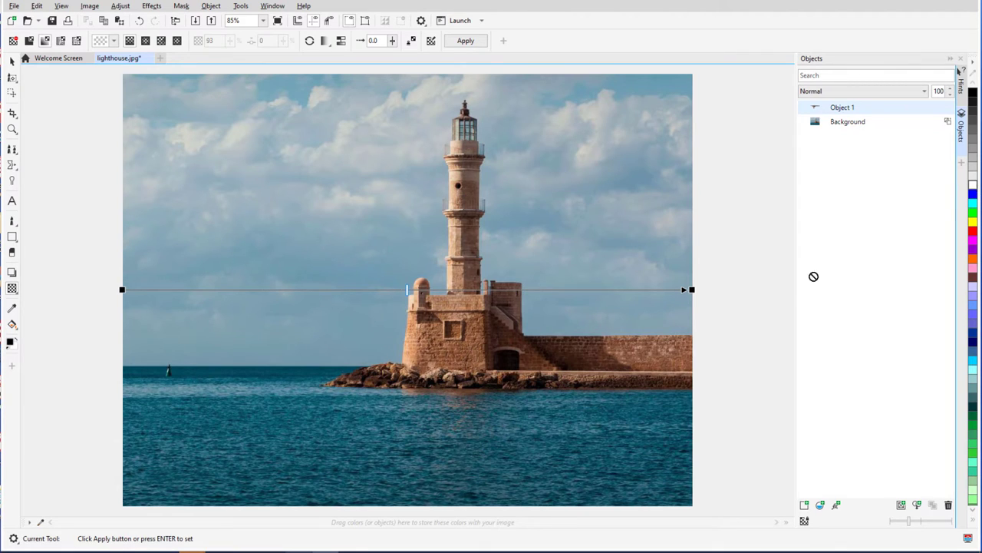
left_click_drag(692, 289, 474, 498)
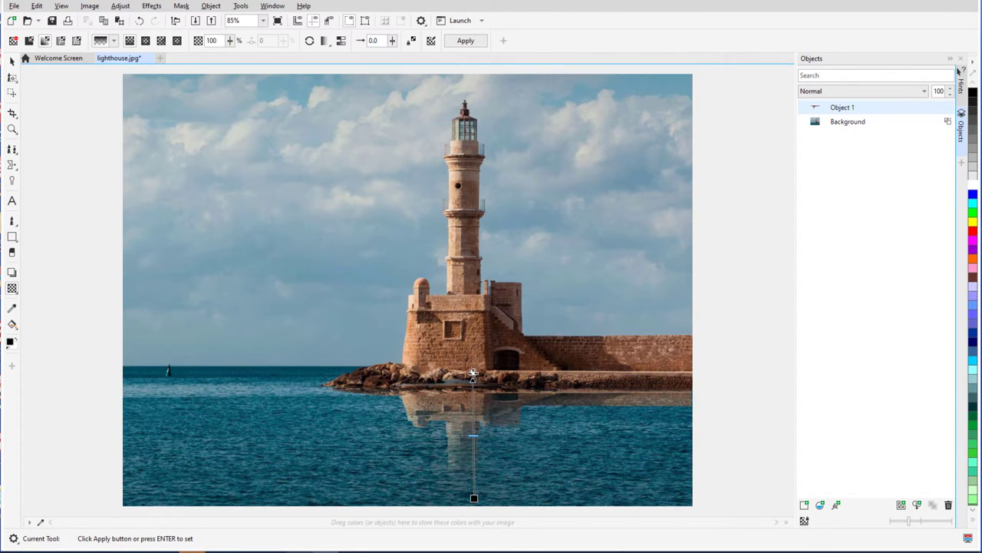
left_click_drag(472, 375, 473, 345)
left_click(12, 62)
left_click(45, 108)
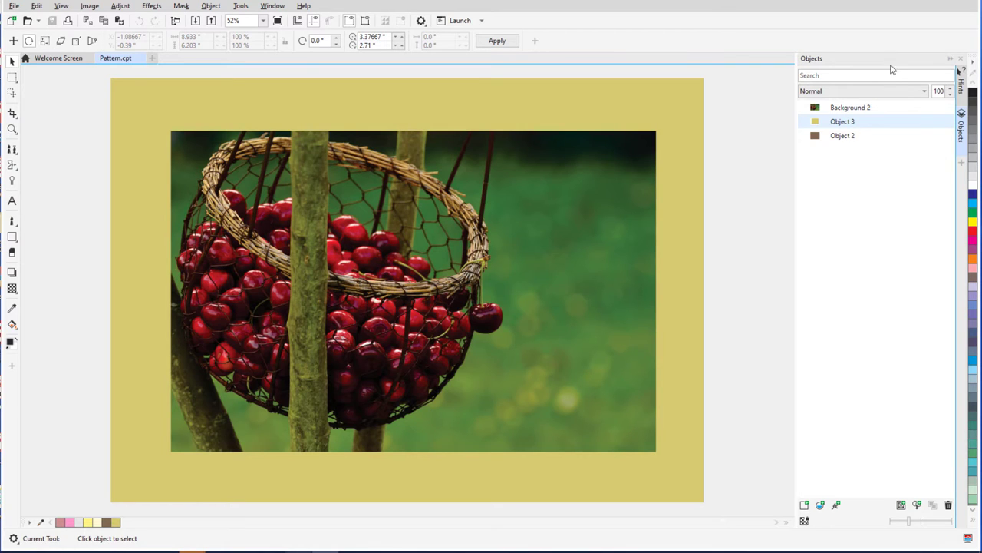
Hide Background 2 and apply a pattern transparency to the yellow Object 3
left_click(939, 107)
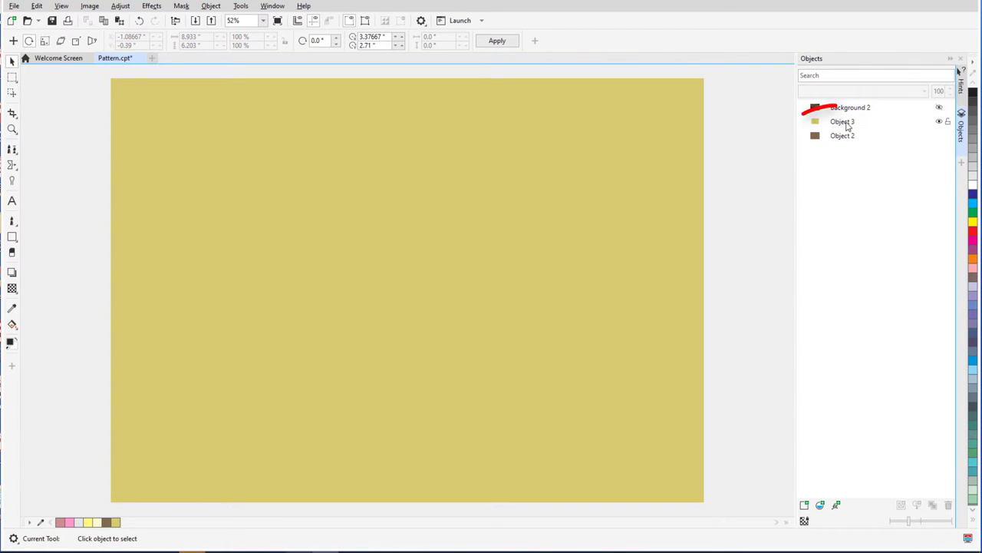
left_click(847, 122)
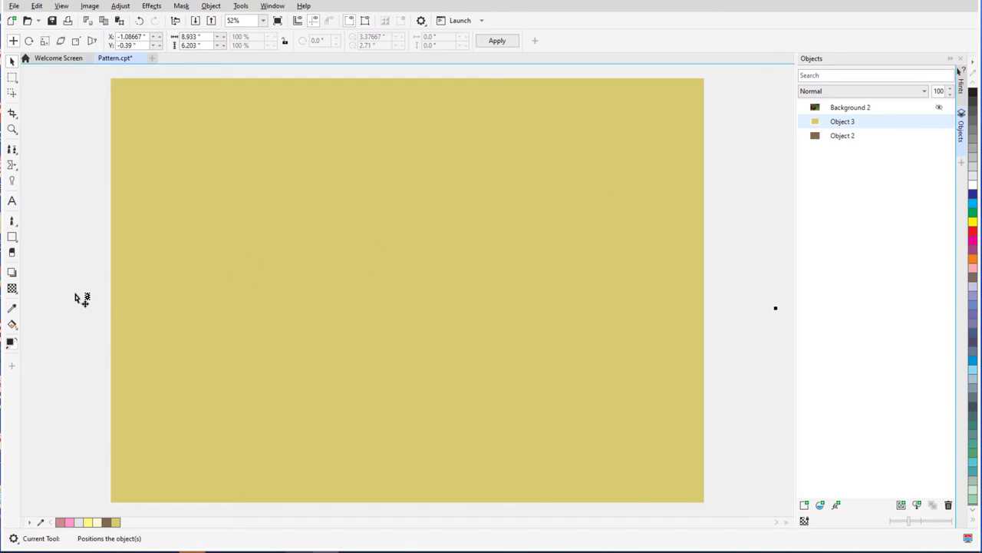
left_click(12, 288)
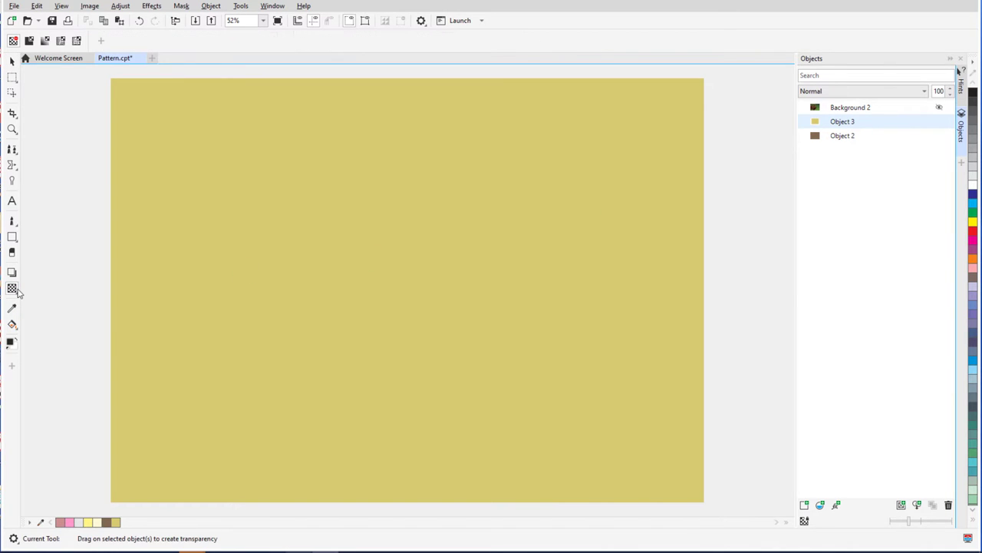
left_click(60, 42)
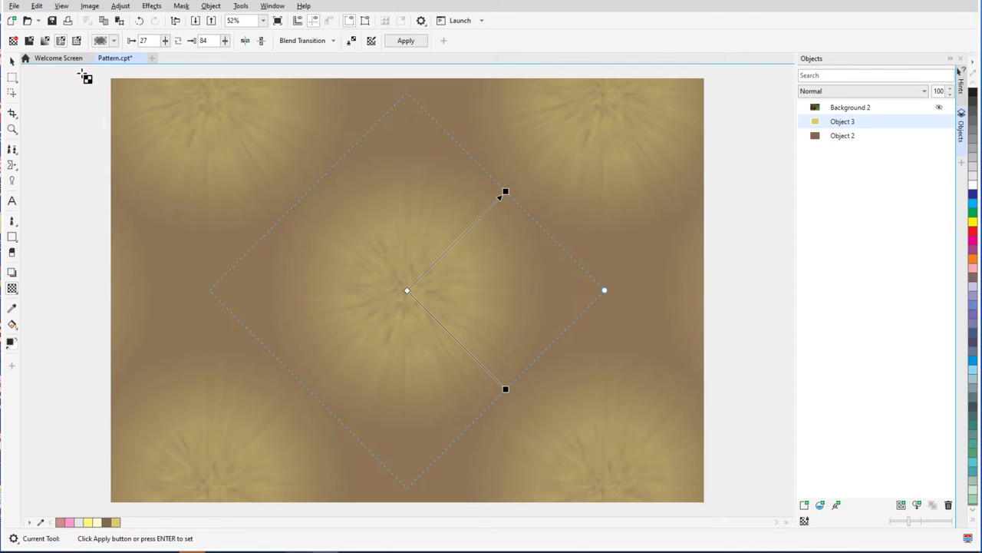
Choose the floral fill from the Decorative category as Object 3's transparency pattern
left_click(101, 42)
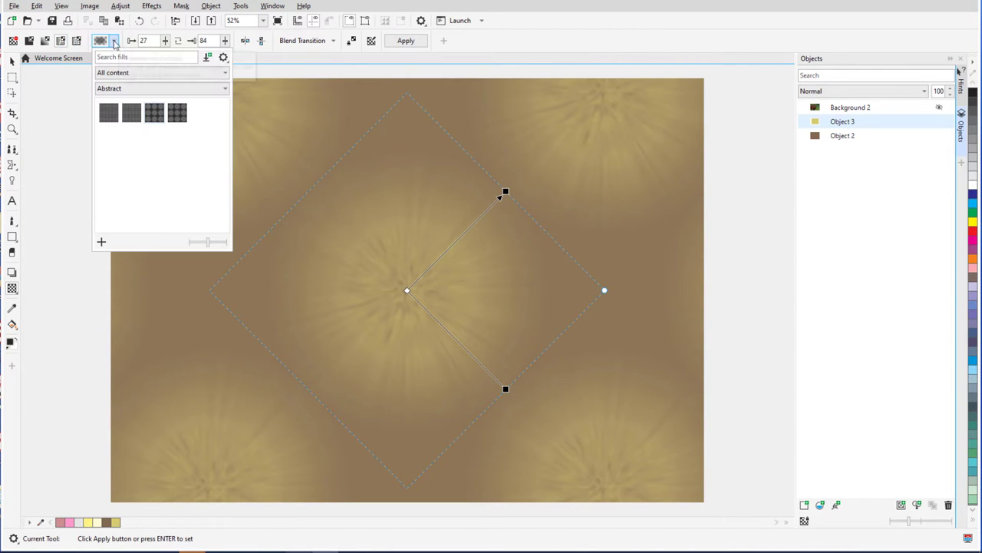
left_click(208, 90)
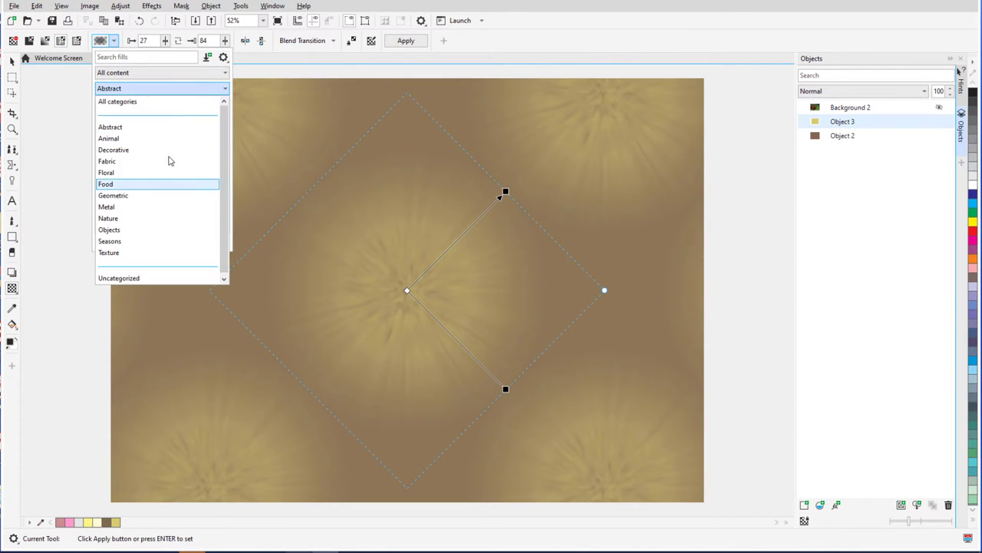
left_click(141, 156)
left_click(214, 242)
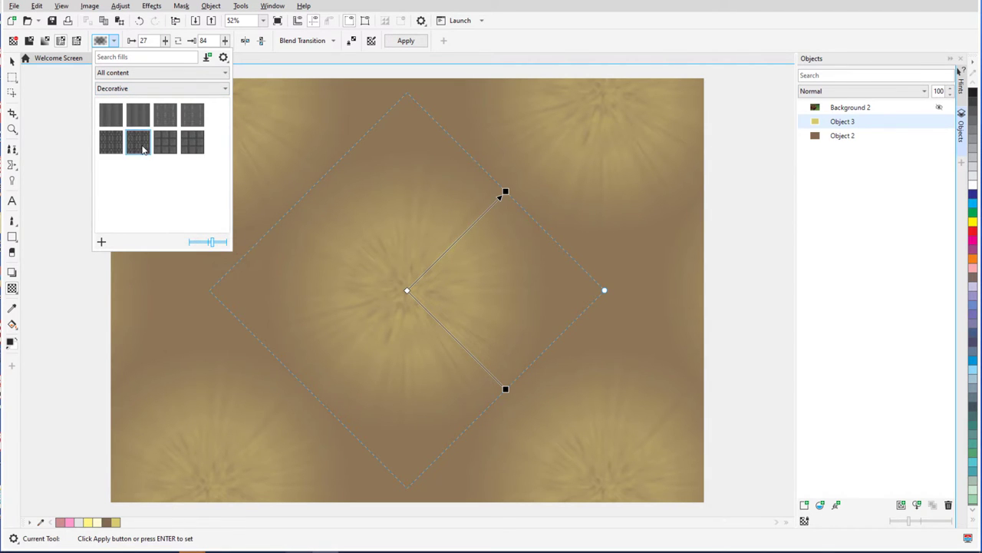
left_click(142, 147)
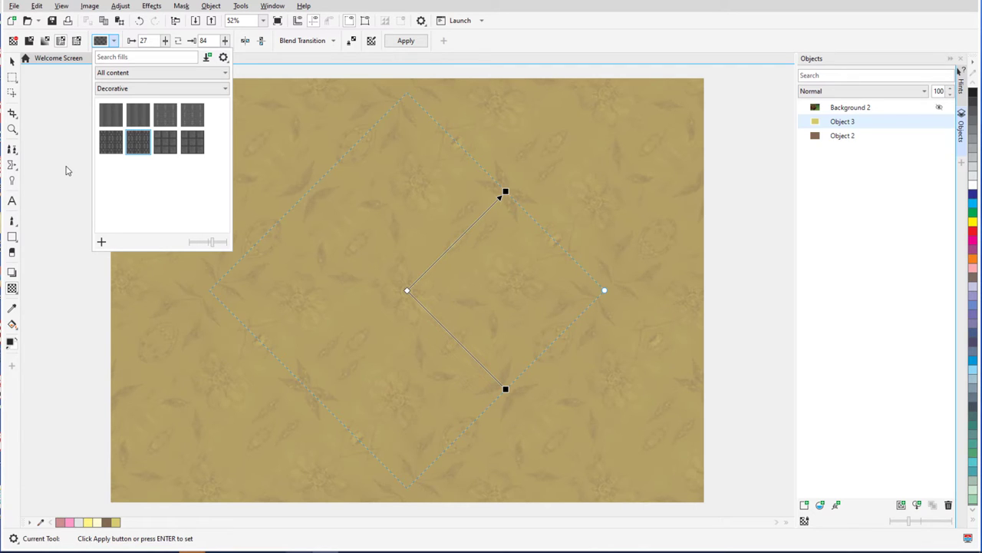
Apply the third Straw Weave fill from all fill categories as the bitmap pattern
left_click(130, 90)
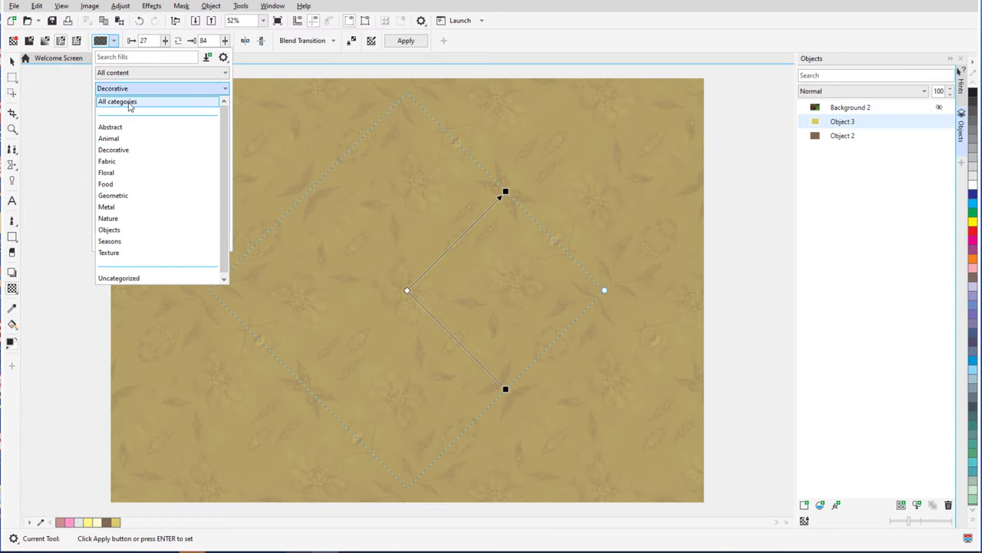
left_click(131, 101)
left_click(132, 58)
type("straw")
left_click(166, 115)
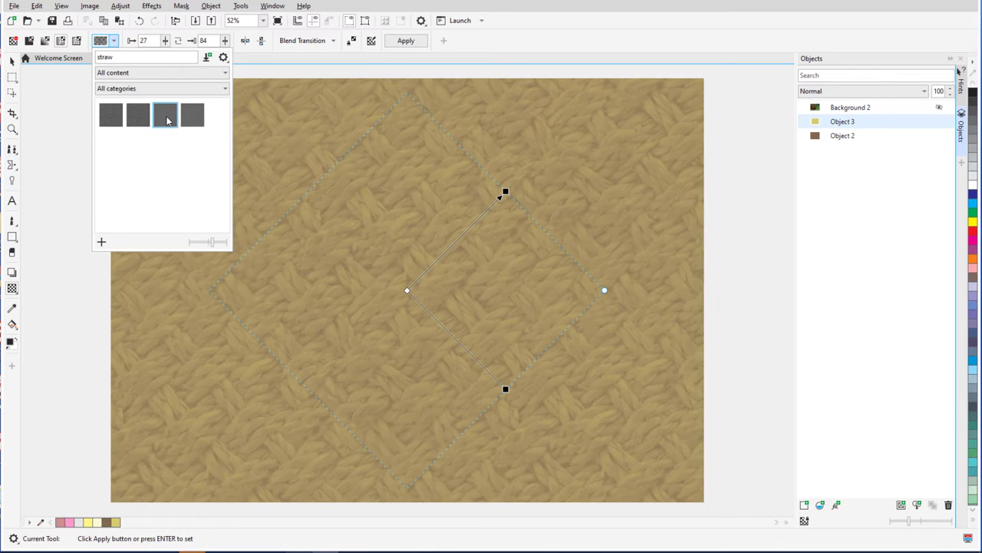
Rotate the straw pattern upright and shrink its tile size horizontally and vertically
left_click_drag(605, 292, 564, 140)
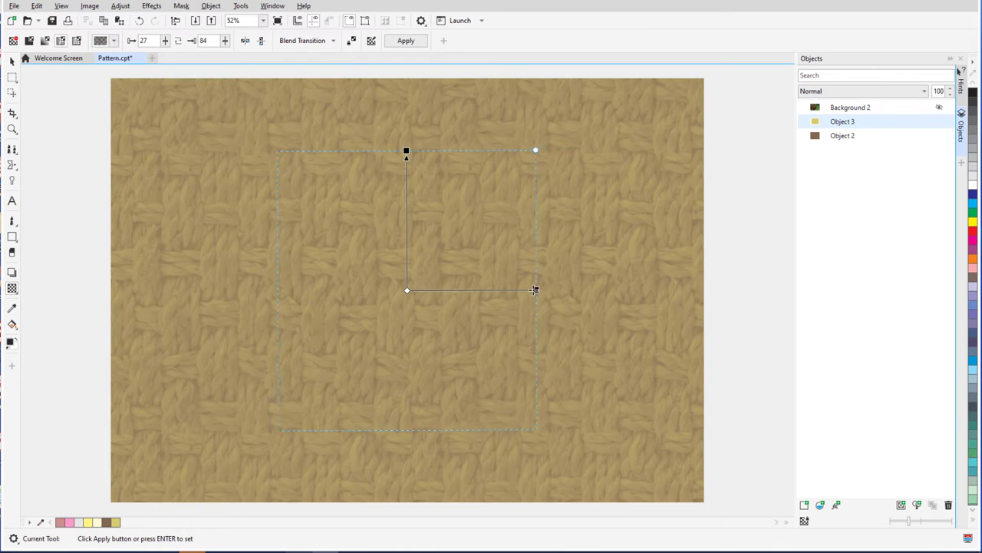
left_click_drag(532, 289, 521, 289)
left_click_drag(405, 152, 408, 192)
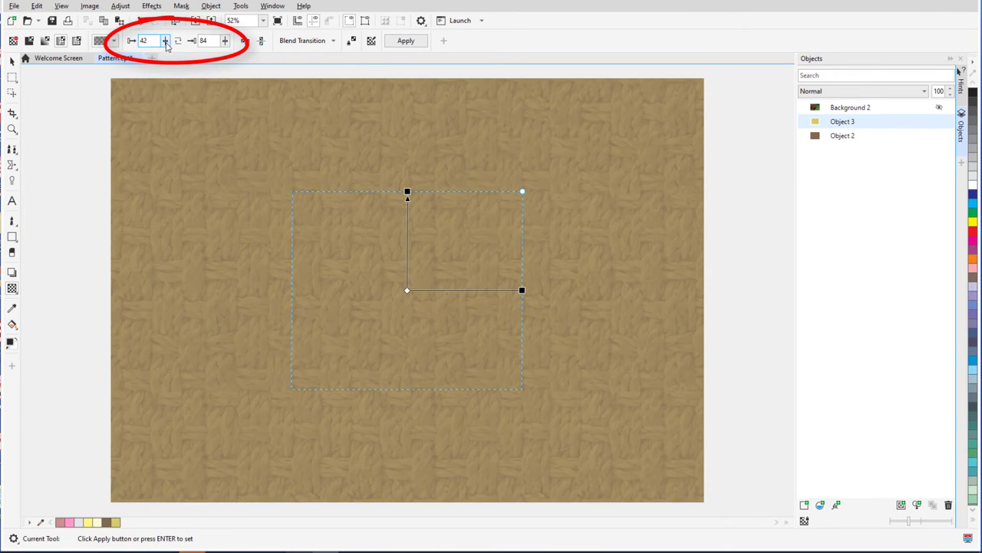
left_click_drag(166, 50, 158, 54)
left_click_drag(225, 51, 229, 57)
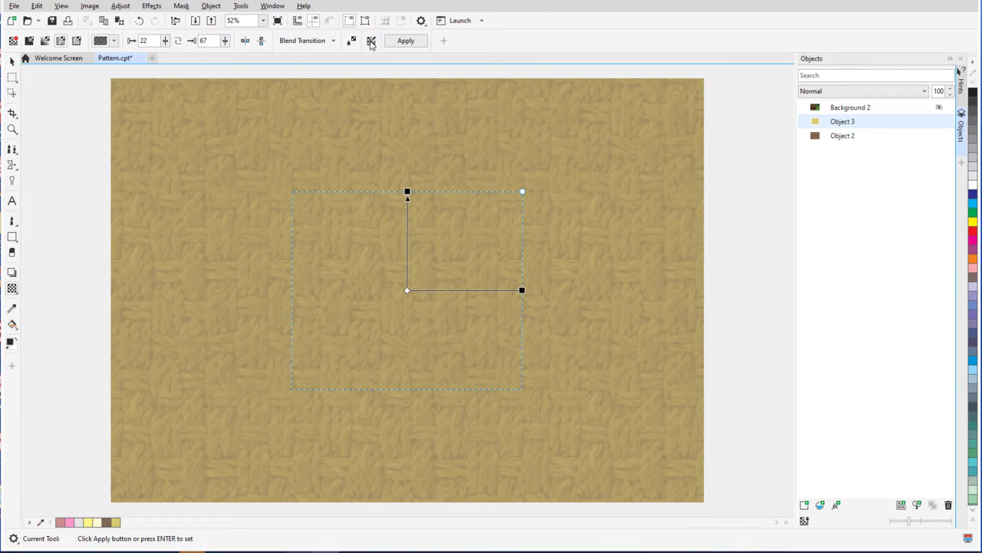
Set the transparency to foreground 33 and background 67, and show the Background 2 cherry photo layer
left_click(370, 41)
left_click_drag(556, 176, 565, 193)
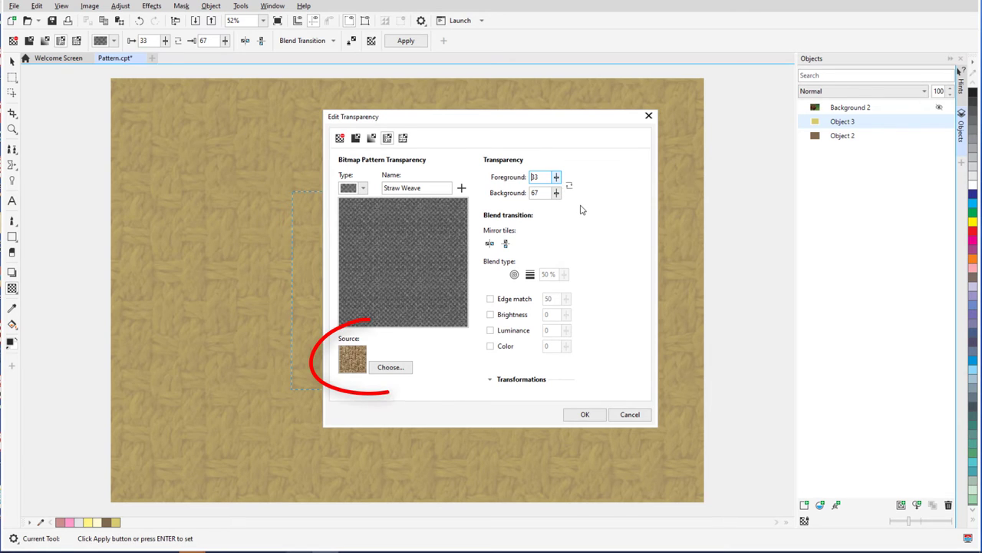
left_click(585, 415)
left_click(940, 108)
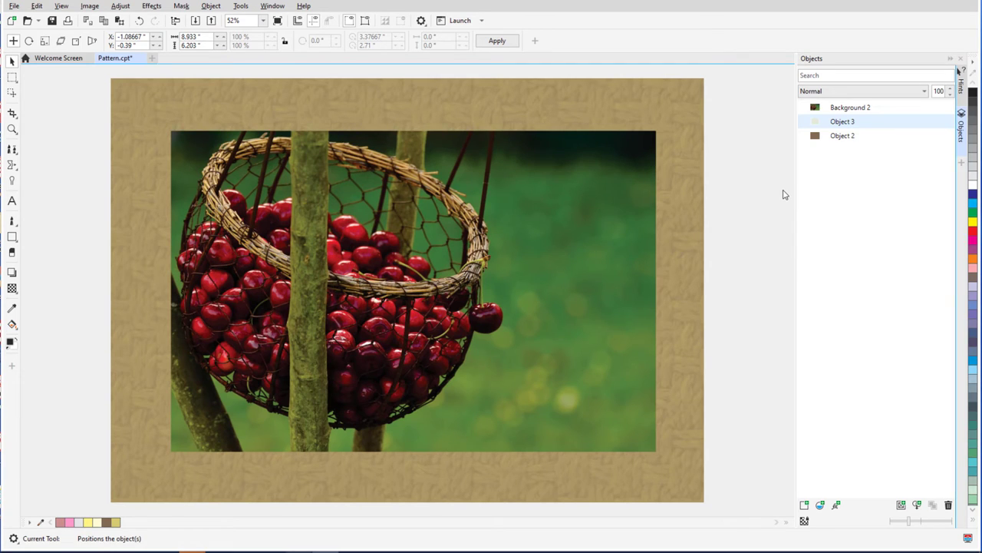
left_click(11, 288)
left_click(114, 43)
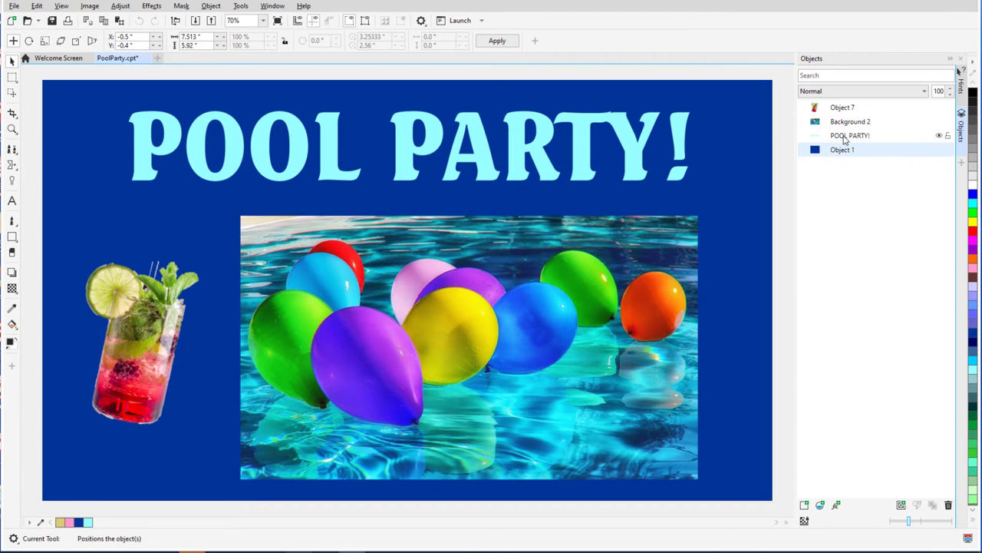
Give the POOL PARTY! title a water-texture bitmap pattern transparency, rotated across the lettering
left_click(844, 136)
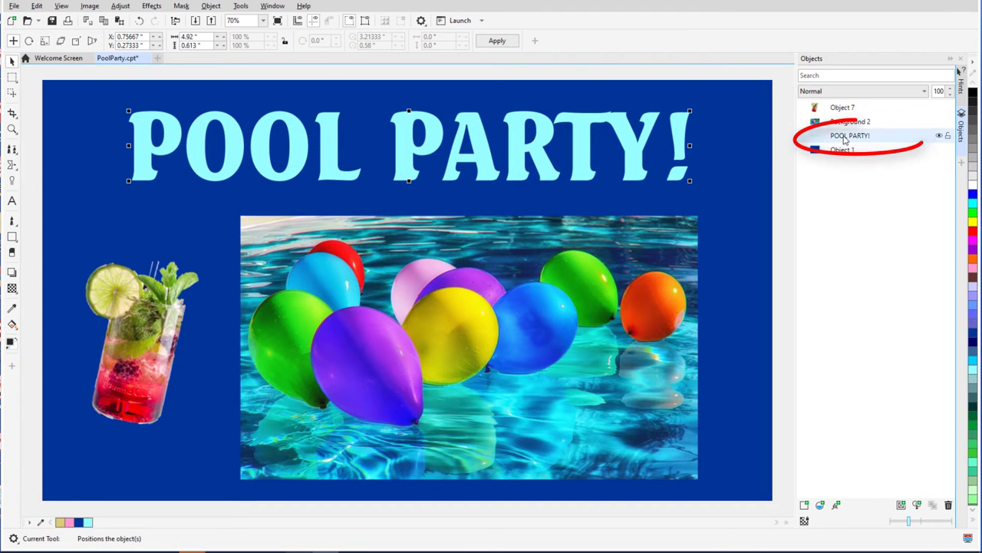
left_click(12, 289)
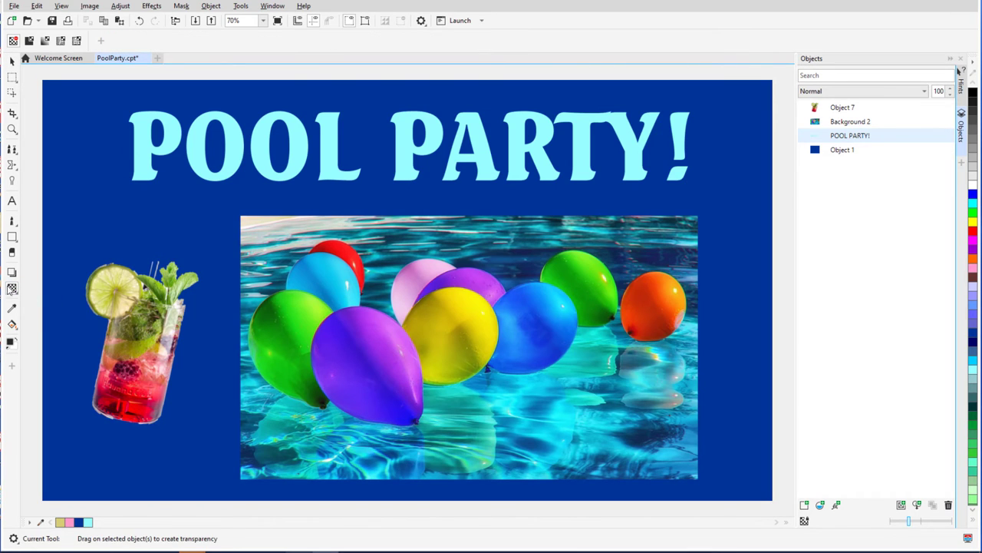
left_click(76, 40)
left_click(164, 44)
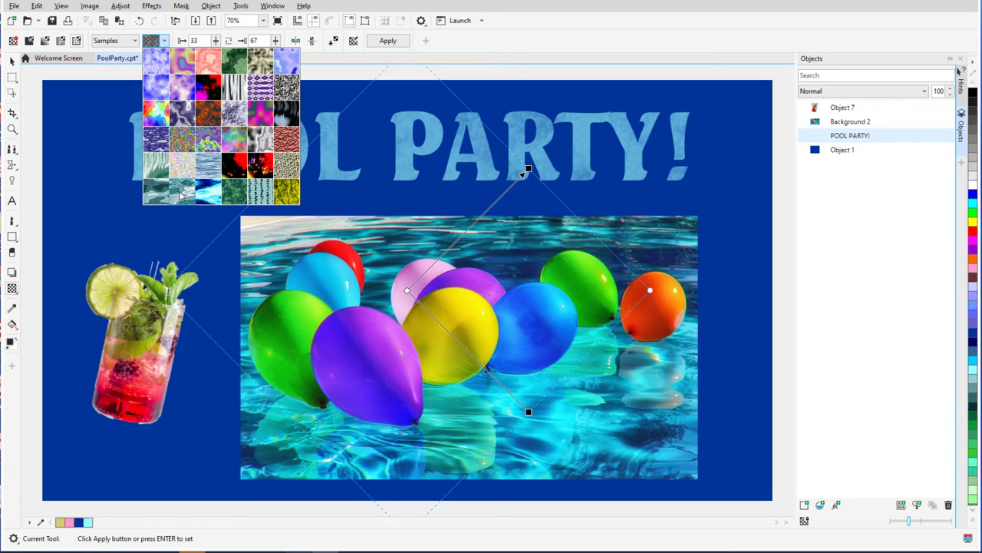
left_click(181, 196)
left_click_drag(528, 168, 476, 134)
key("space")
left_click(770, 202)
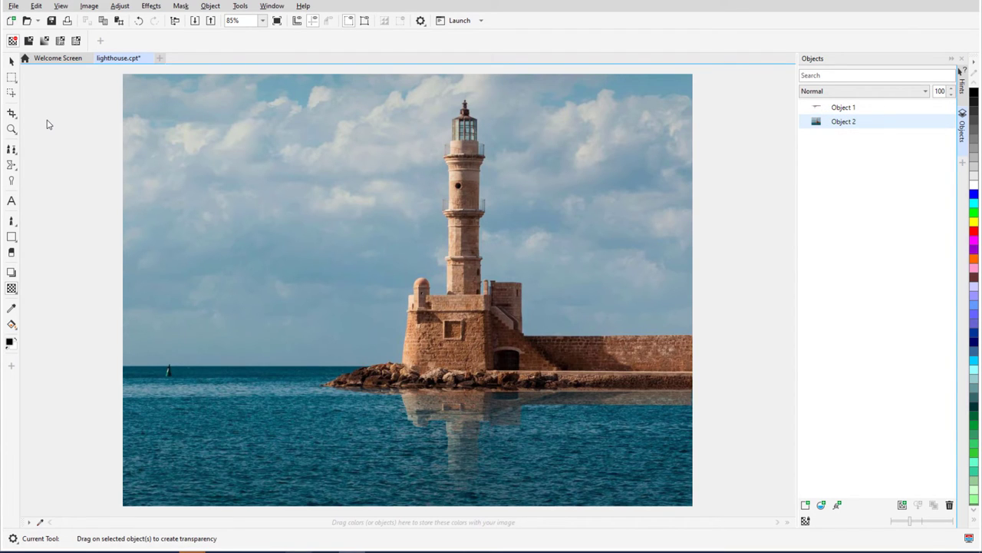
Mask the sky to the horizon and make its blue sky and grey clouds transparent with Color Transparency
left_click(13, 79)
left_click_drag(120, 70, 719, 366)
left_click(12, 288)
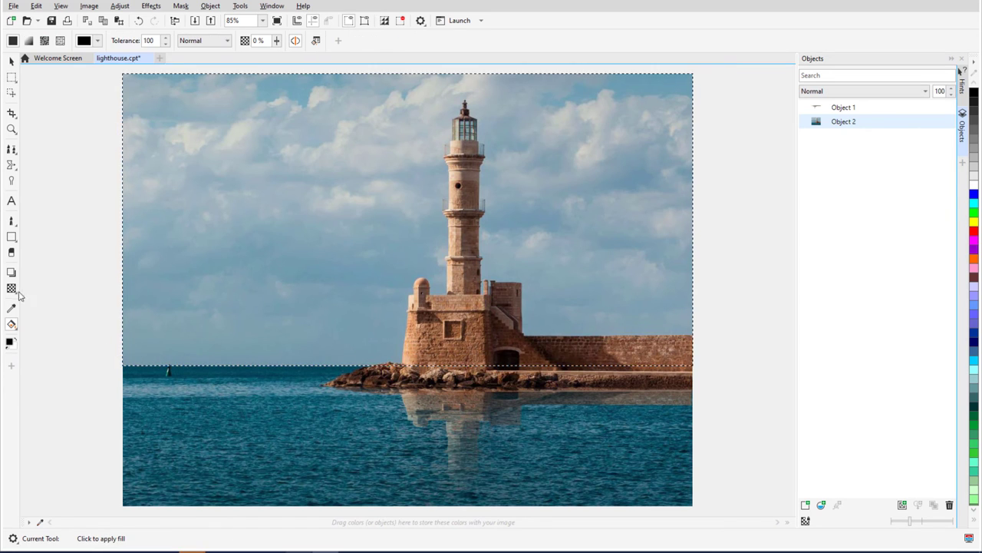
left_click(98, 302)
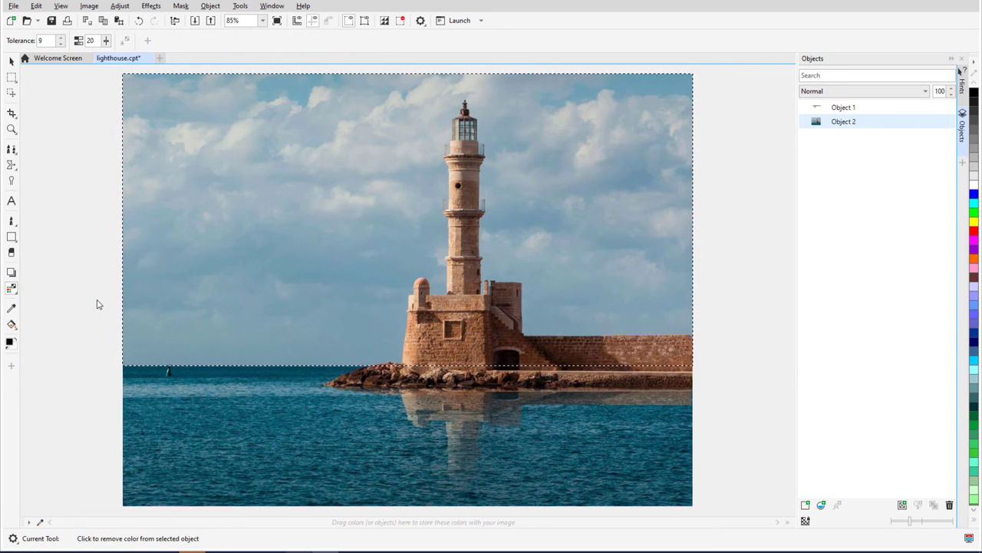
left_click(230, 176)
left_click(589, 154)
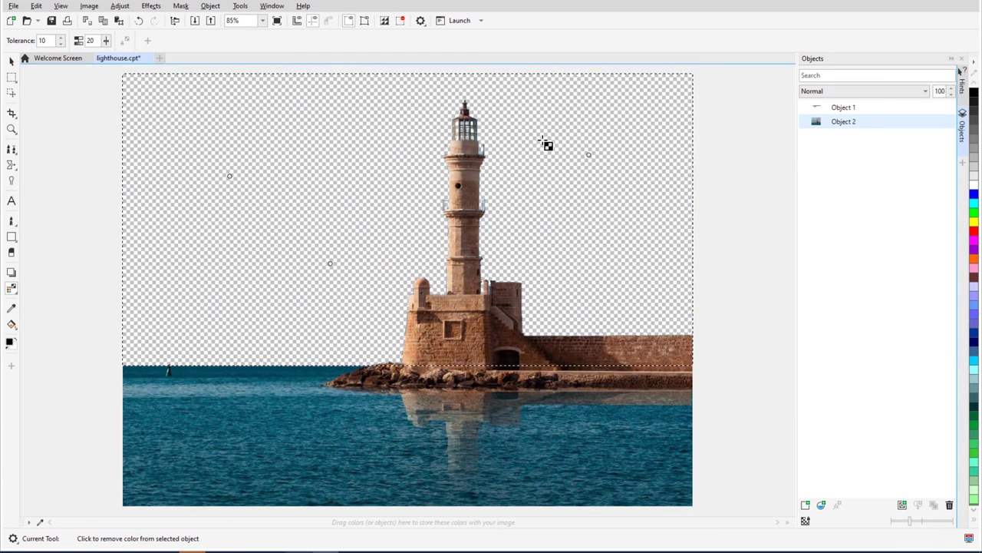
Remove the mask, import the sunset beach photo, and move it below the lighthouse object
left_click(11, 61)
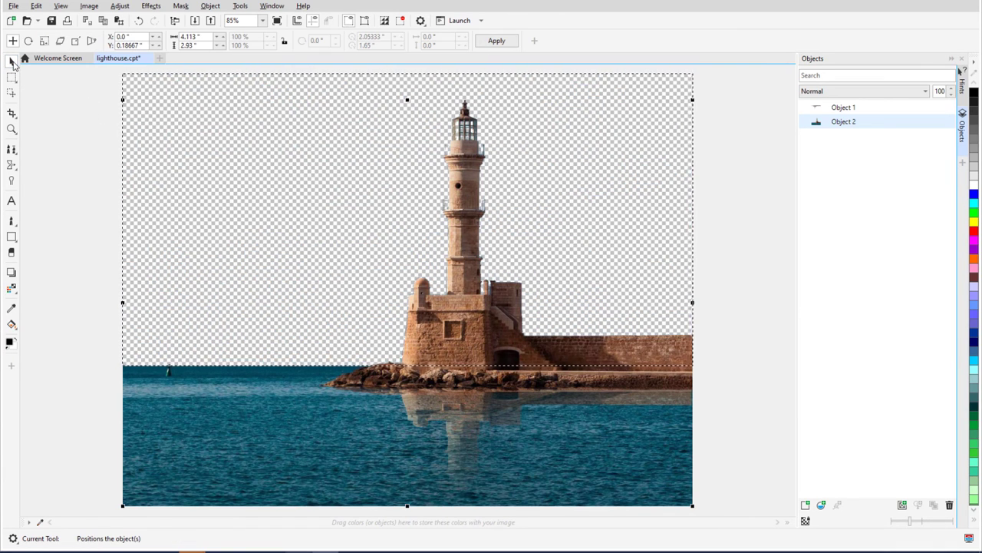
left_click(180, 5)
left_click(205, 55)
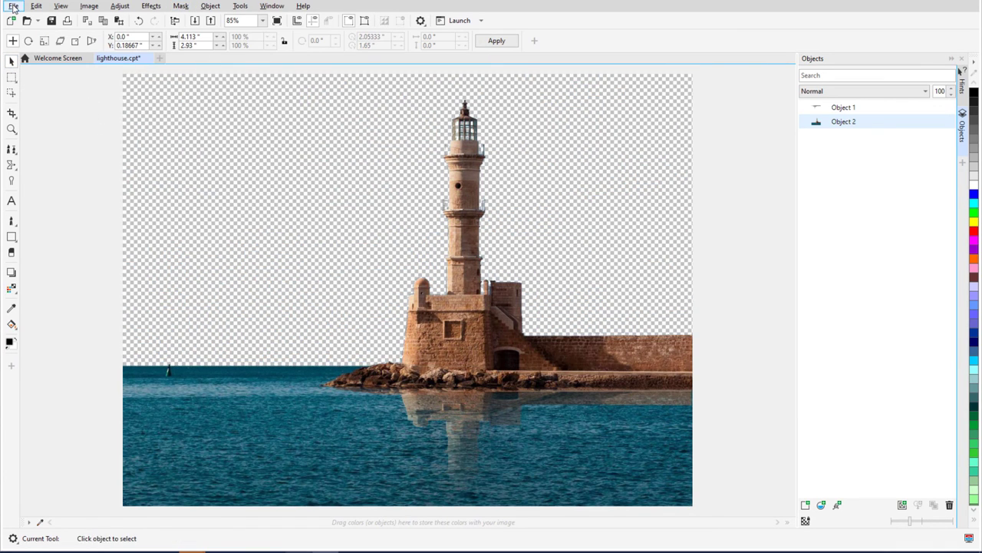
left_click(13, 5)
left_click(46, 164)
scroll(137, 200, "down", 3)
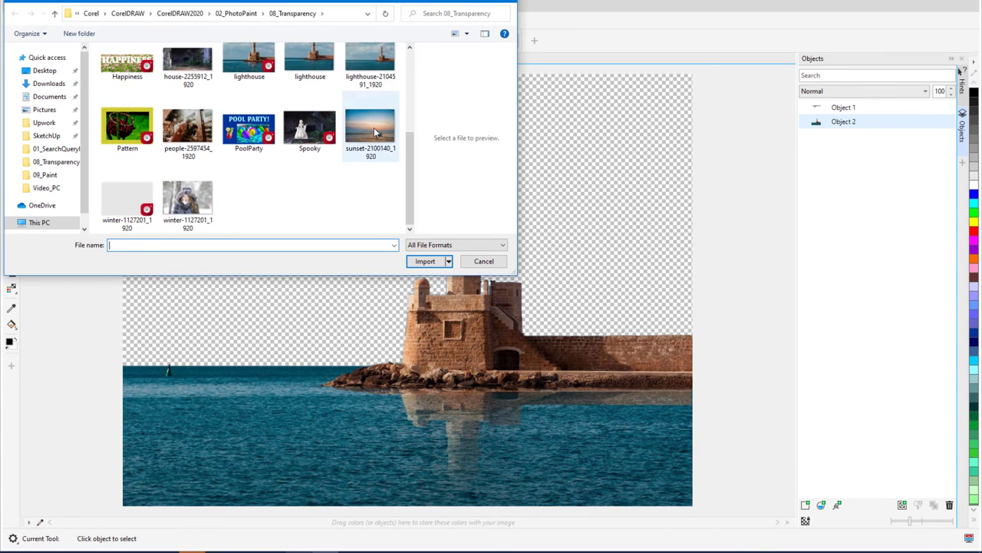
double_click(370, 85)
left_click(443, 287)
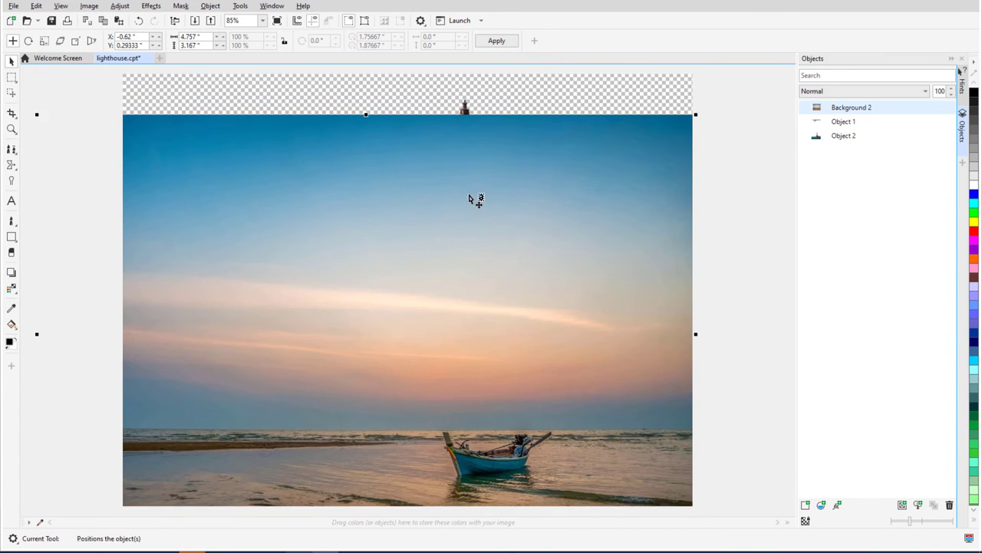
scroll(478, 227, "down", 1)
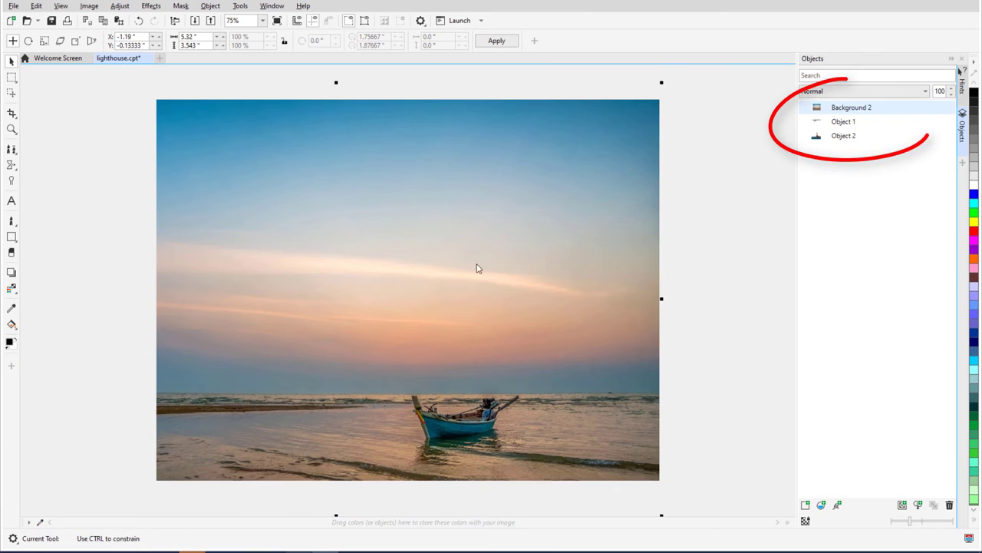
left_click_drag(844, 107, 846, 146)
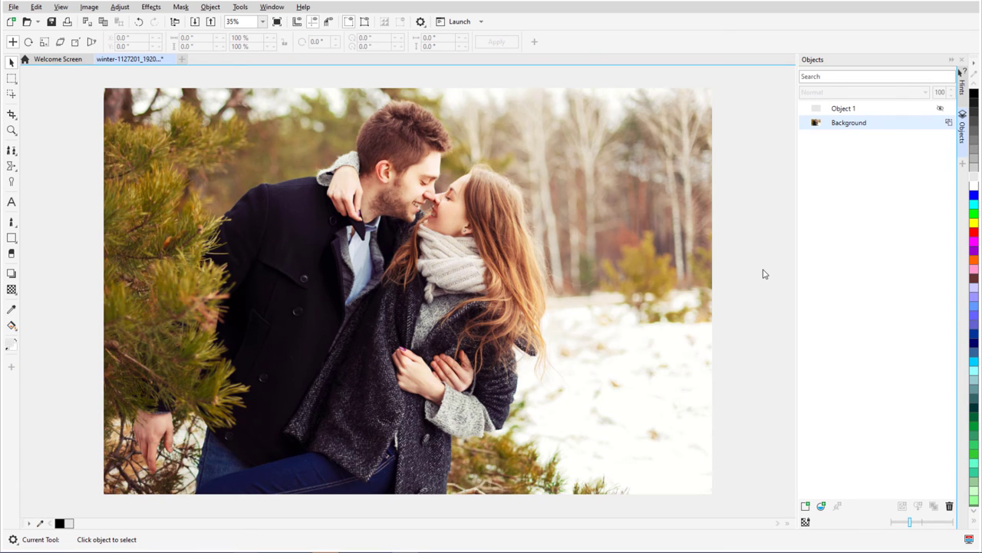
Show and select the grey Object 1 and choose the Object Transparency Brush
left_click(941, 109)
left_click(869, 111)
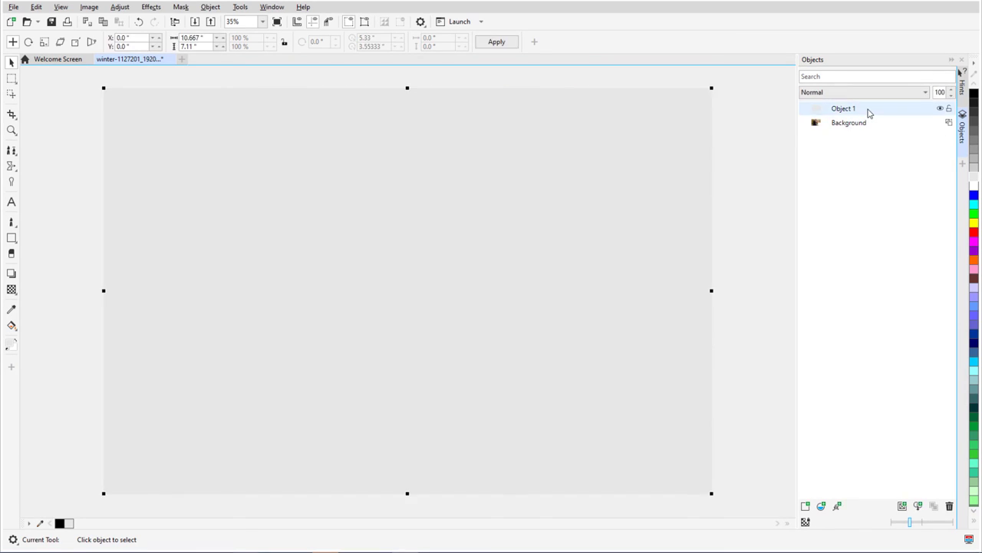
left_click(15, 294)
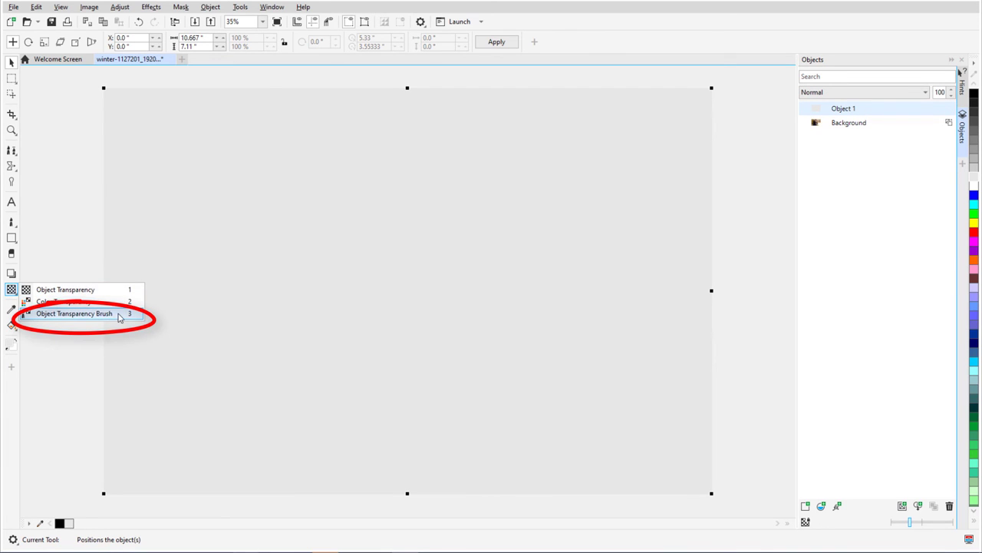
left_click(77, 314)
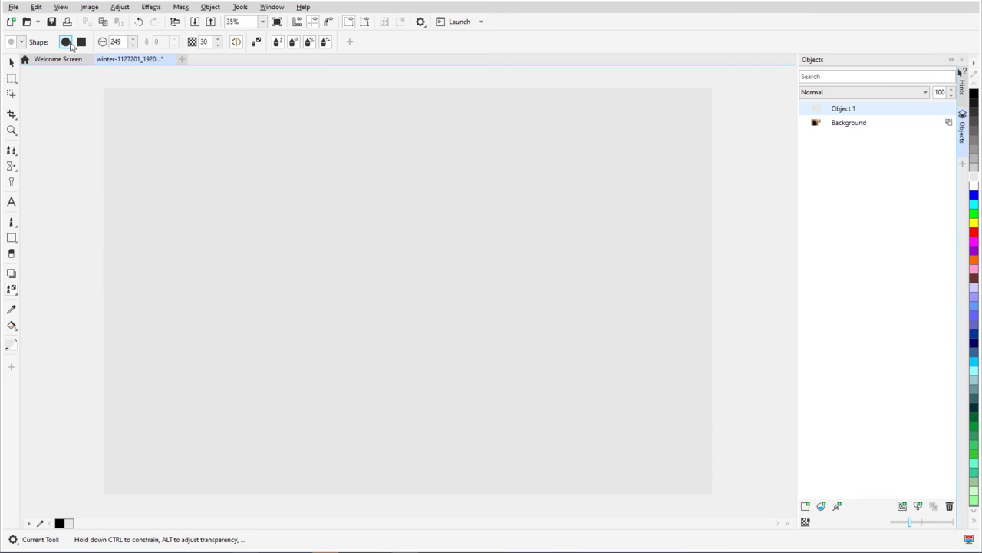
Set a round brush, size 179, nib 30, transparency 40, and paint a loop revealing the couple
left_click(67, 44)
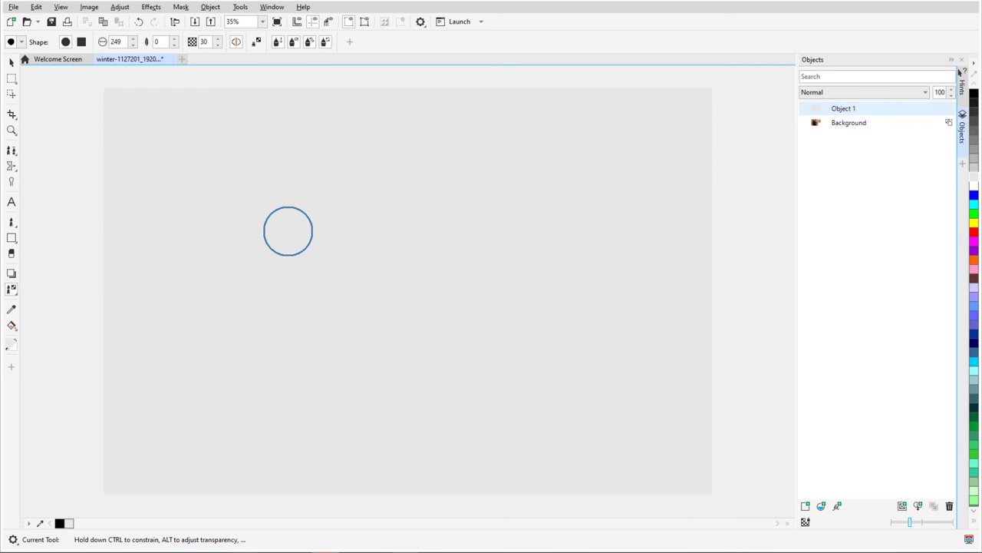
left_click_drag(288, 231, 287, 231)
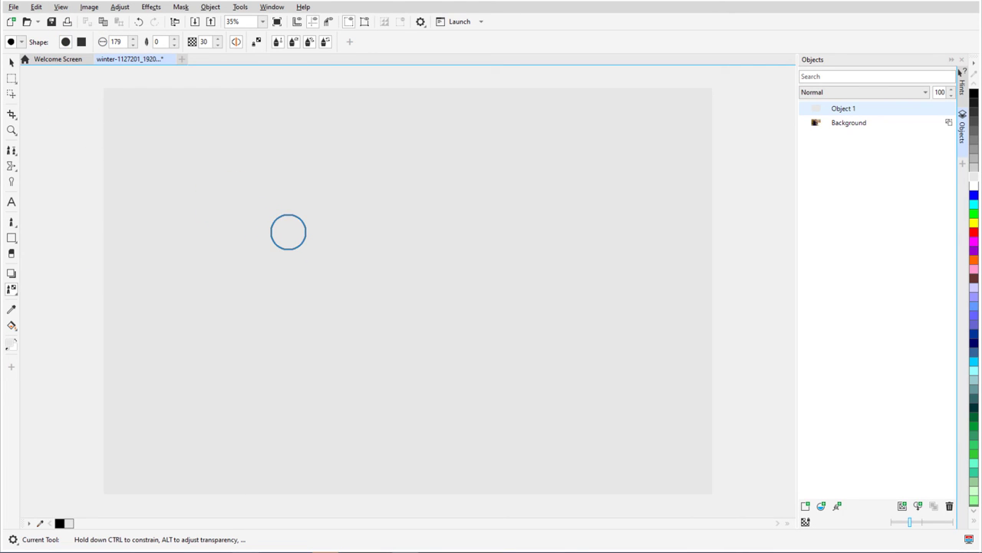
double_click(157, 42)
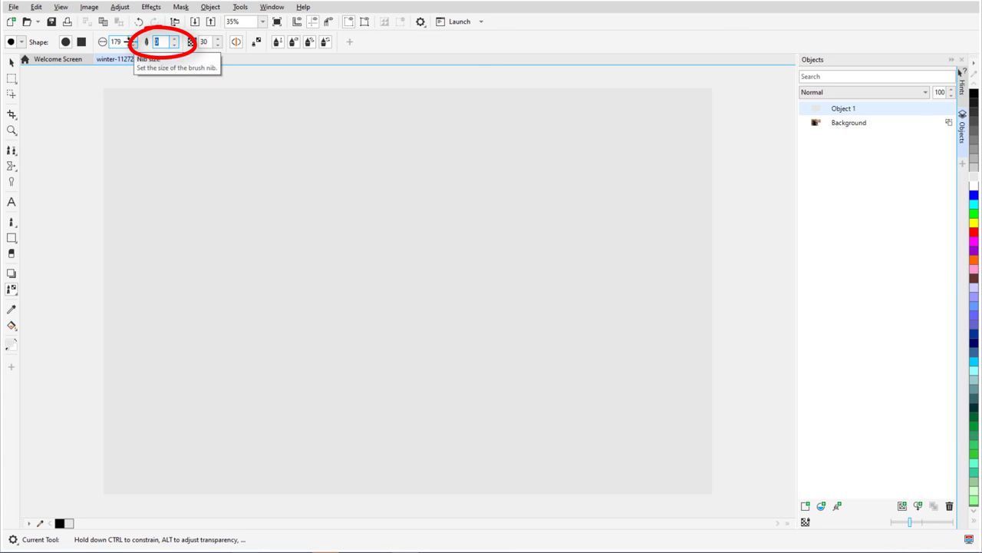
type("30")
key("Tab")
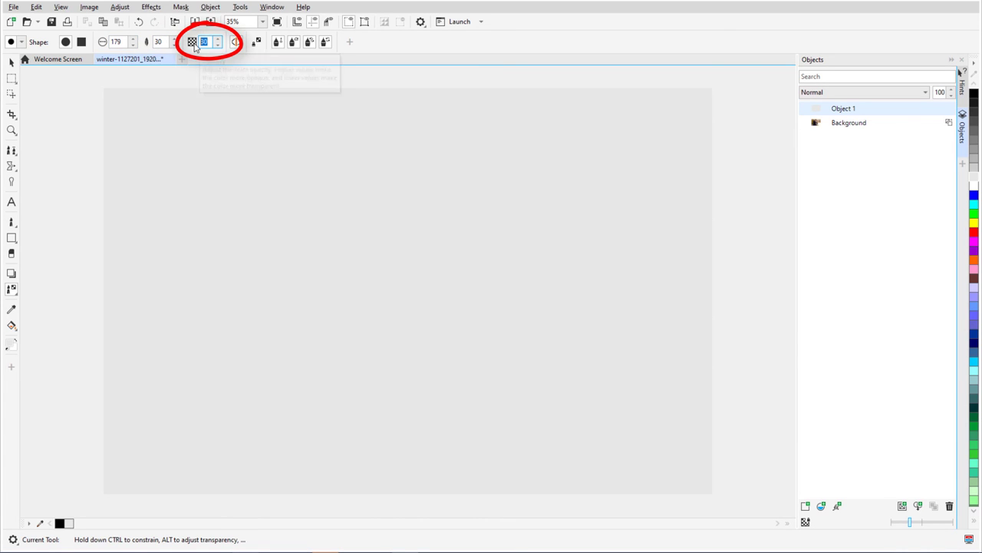
type("40")
key("Return")
mouse_move(429, 192)
left_mouse_down()
mouse_move(285, 203)
mouse_move(334, 181)
mouse_move(291, 294)
mouse_move(369, 234)
mouse_move(393, 249)
mouse_move(399, 332)
mouse_move(444, 354)
mouse_move(502, 183)
mouse_move(439, 170)
mouse_move(504, 234)
mouse_move(461, 224)
mouse_move(452, 325)
mouse_move(535, 230)
mouse_move(480, 327)
mouse_move(303, 344)
mouse_move(267, 178)
mouse_move(441, 142)
mouse_move(267, 222)
mouse_move(475, 231)
mouse_move(463, 146)
left_mouse_up()
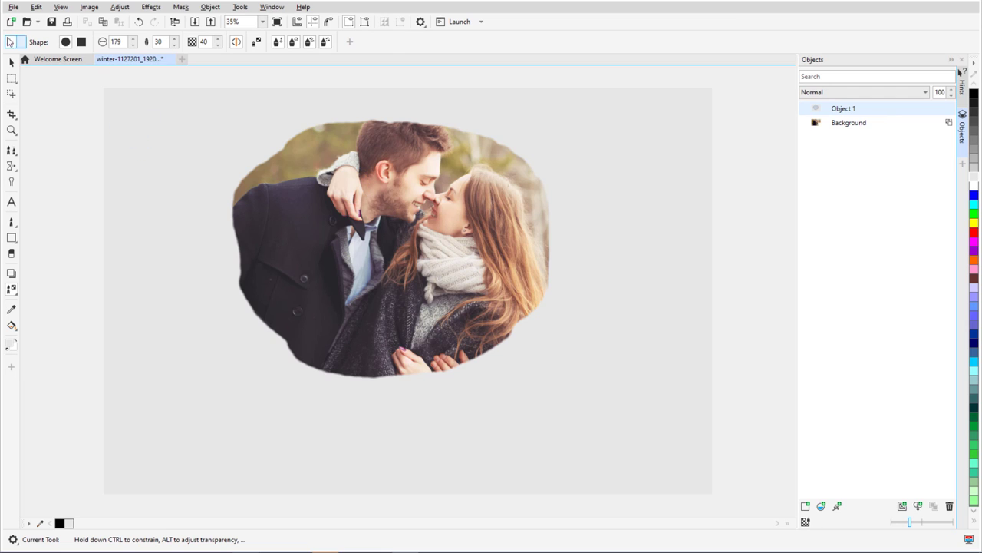
Choose a textured nib with transparency 80 and brush faint strokes along the photo's left edge
left_click(12, 42)
left_click(18, 209)
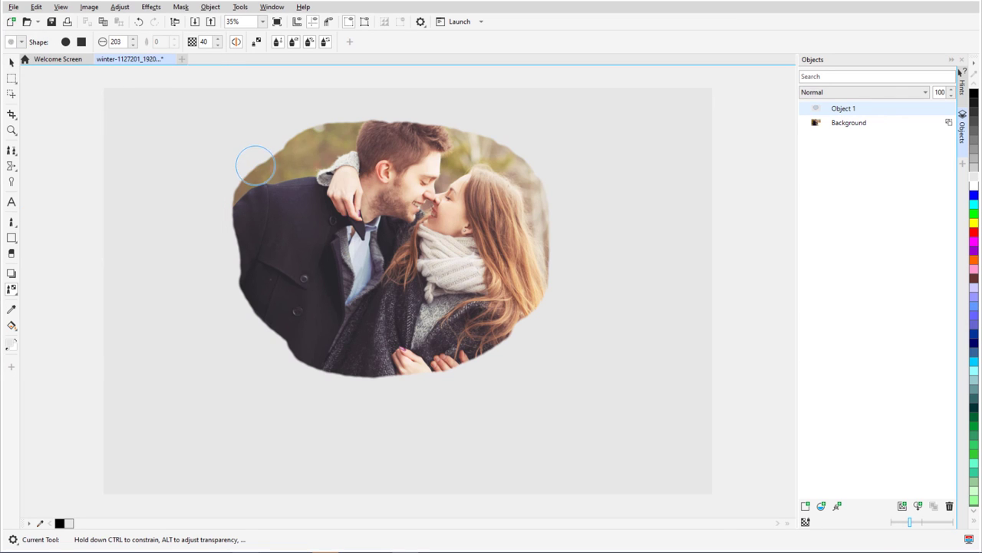
double_click(204, 42)
key("Return")
mouse_move(278, 139)
left_mouse_down()
mouse_move(210, 262)
mouse_move(274, 349)
mouse_move(376, 378)
mouse_move(479, 357)
mouse_move(497, 379)
mouse_move(576, 293)
mouse_move(550, 207)
mouse_move(380, 117)
mouse_move(291, 119)
mouse_move(196, 236)
mouse_move(219, 311)
mouse_move(169, 276)
mouse_move(246, 392)
mouse_move(330, 415)
mouse_move(505, 412)
mouse_move(547, 373)
mouse_move(595, 248)
mouse_move(516, 137)
mouse_move(277, 135)
mouse_move(149, 164)
mouse_move(171, 196)
mouse_move(142, 272)
mouse_move(182, 340)
mouse_move(170, 384)
mouse_move(174, 357)
mouse_move(194, 404)
mouse_move(155, 391)
mouse_move(229, 402)
mouse_move(240, 439)
mouse_move(213, 408)
mouse_move(300, 446)
mouse_move(272, 369)
mouse_move(345, 401)
mouse_move(282, 442)
mouse_move(348, 434)
mouse_move(349, 453)
mouse_move(453, 448)
mouse_move(518, 430)
mouse_move(577, 354)
mouse_move(602, 274)
mouse_move(477, 126)
left_mouse_up()
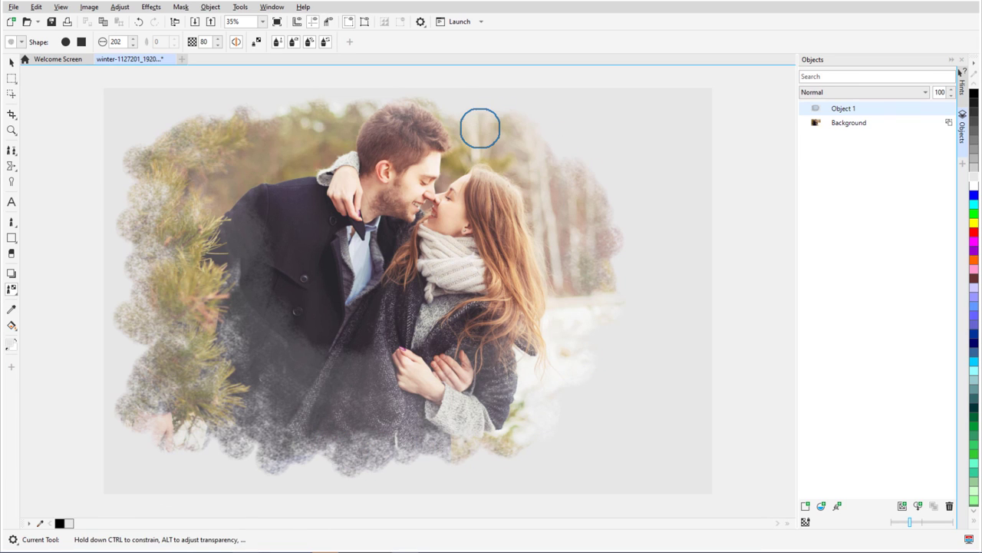